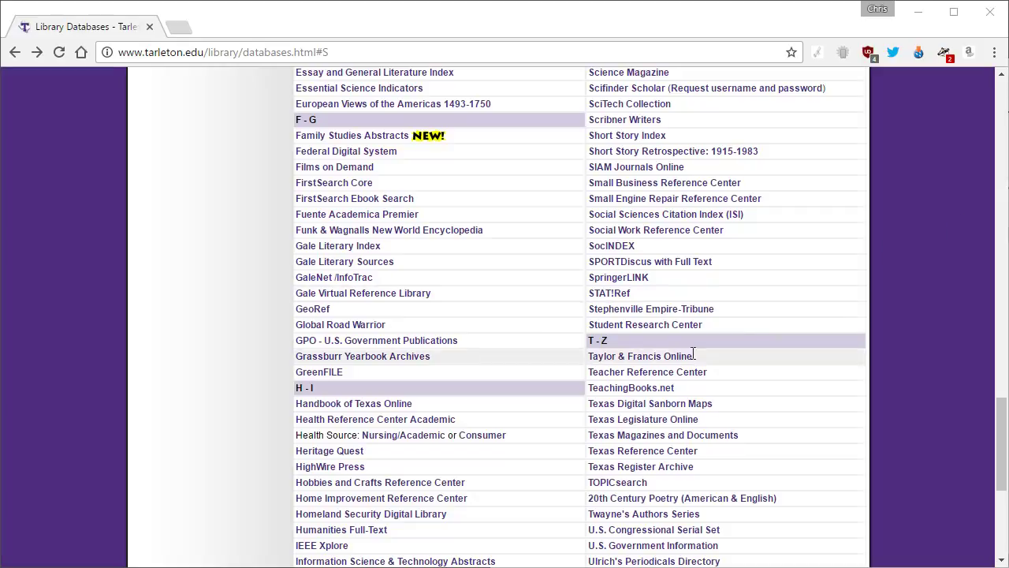
# - Open the Taylor & Francis Online database from the library's T - Z list in a new tab and switch to it
pyautogui.rightClick(643, 359)
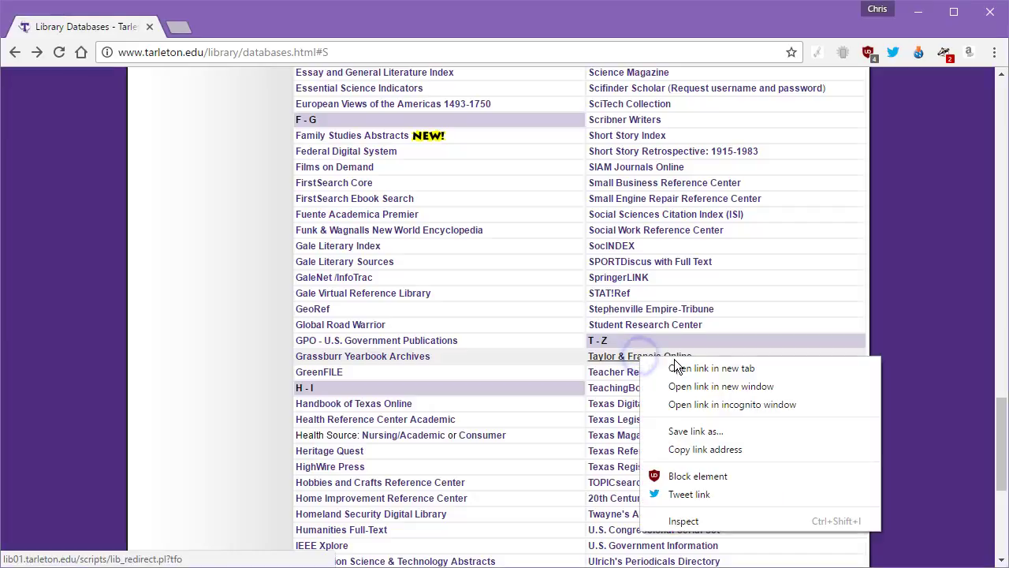
pyautogui.click(682, 365)
pyautogui.click(241, 30)
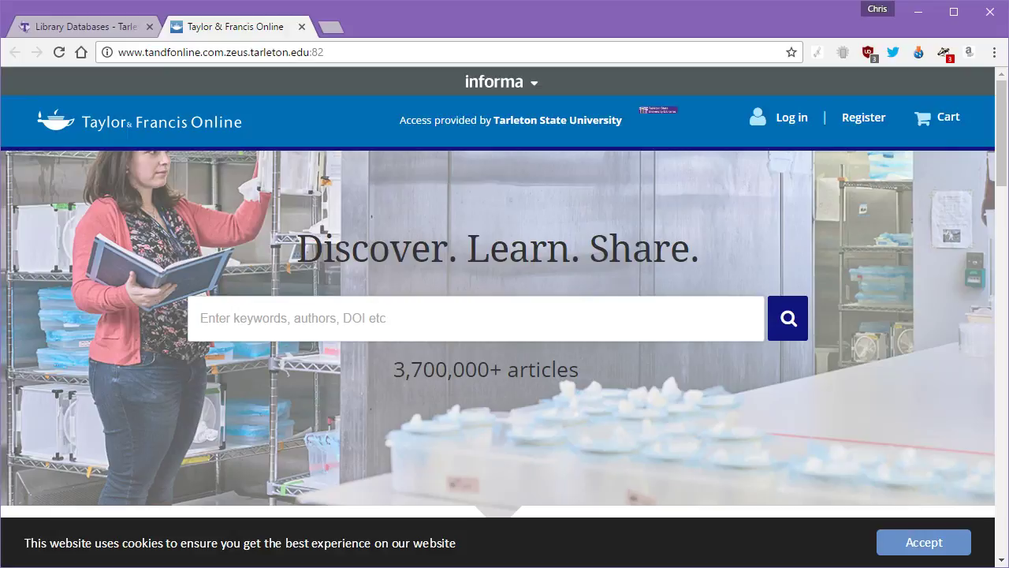
# - Search Taylor & Francis Online for "Capital Punishment and Deterrence" and accept the website's cookie notice
pyautogui.scroll(-2, 435, 240)
pyautogui.scroll(2, 441, 243)
pyautogui.click(377, 311)
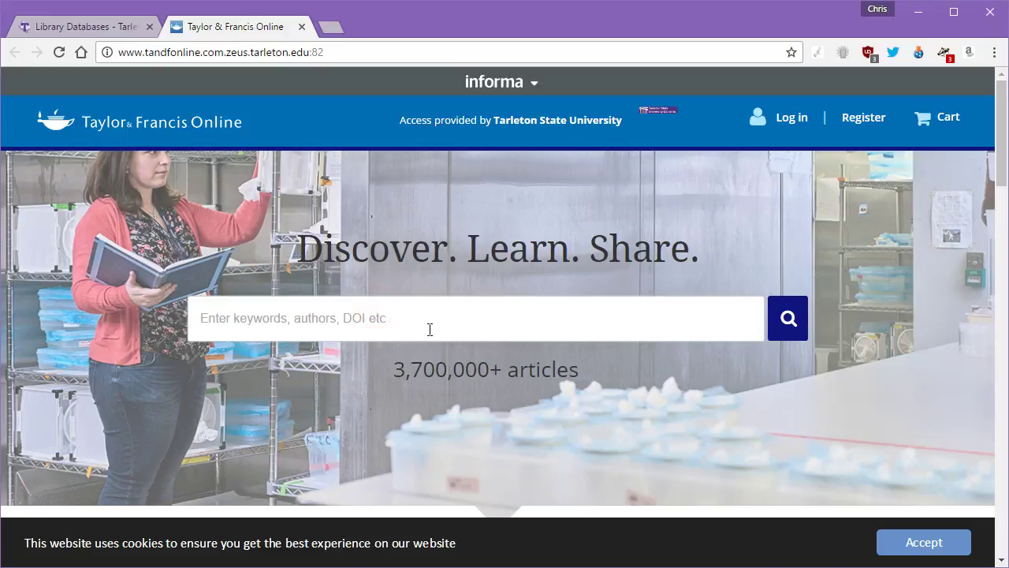
pyautogui.write('Cap')
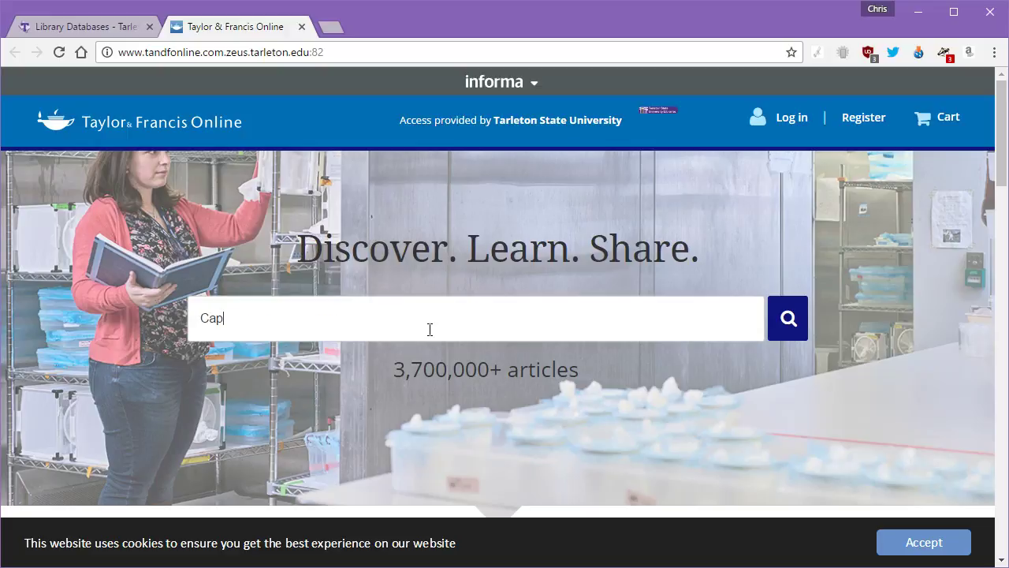
pyautogui.write('ital Pum')
pyautogui.write('n')
pyautogui.press('BackSpace')
pyautogui.write('ishment and Dete')
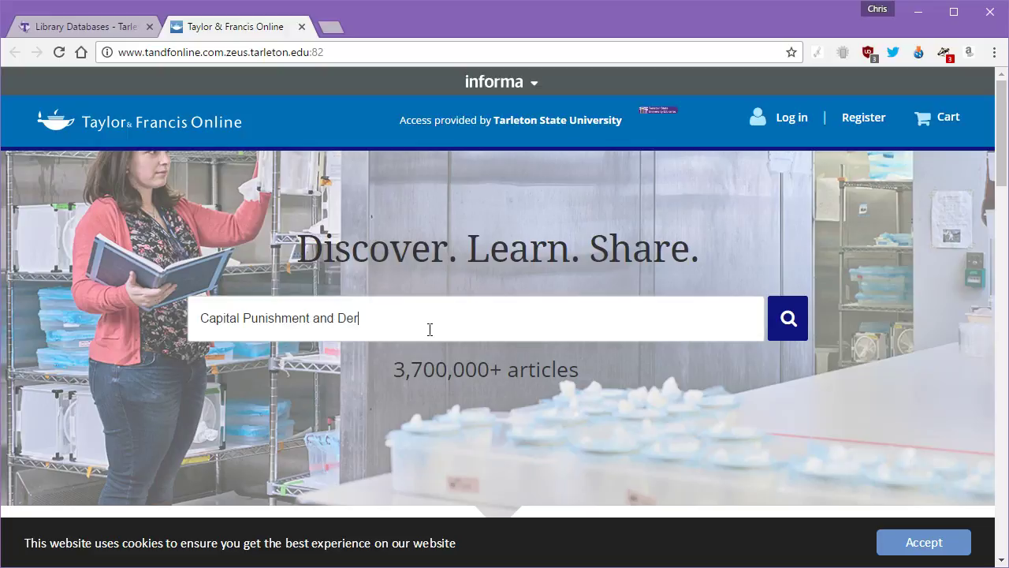
pyautogui.press('BackSpace')
pyautogui.press('BackSpace')
pyautogui.write('terrence')
pyautogui.press('Return')
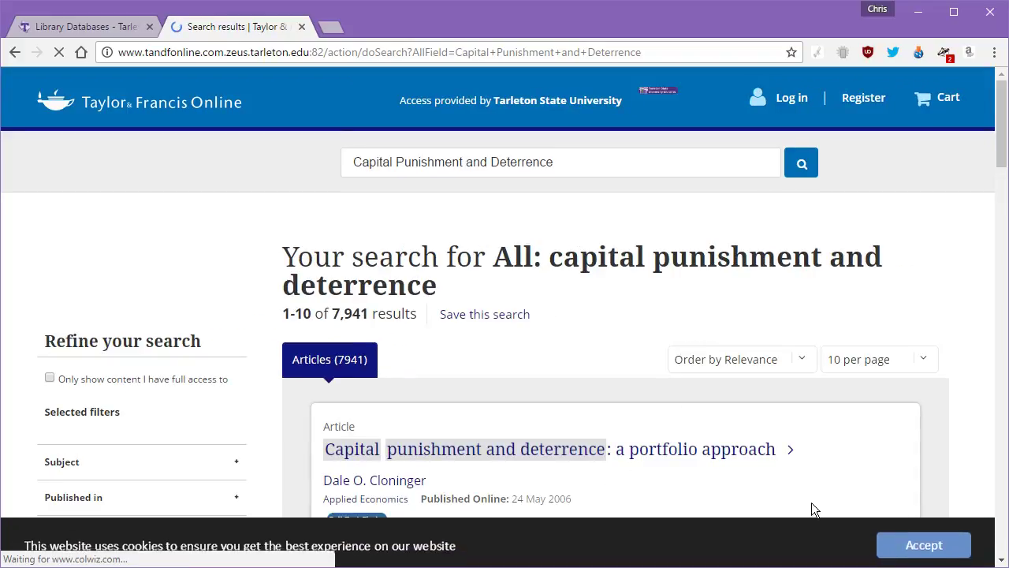
pyautogui.click(914, 544)
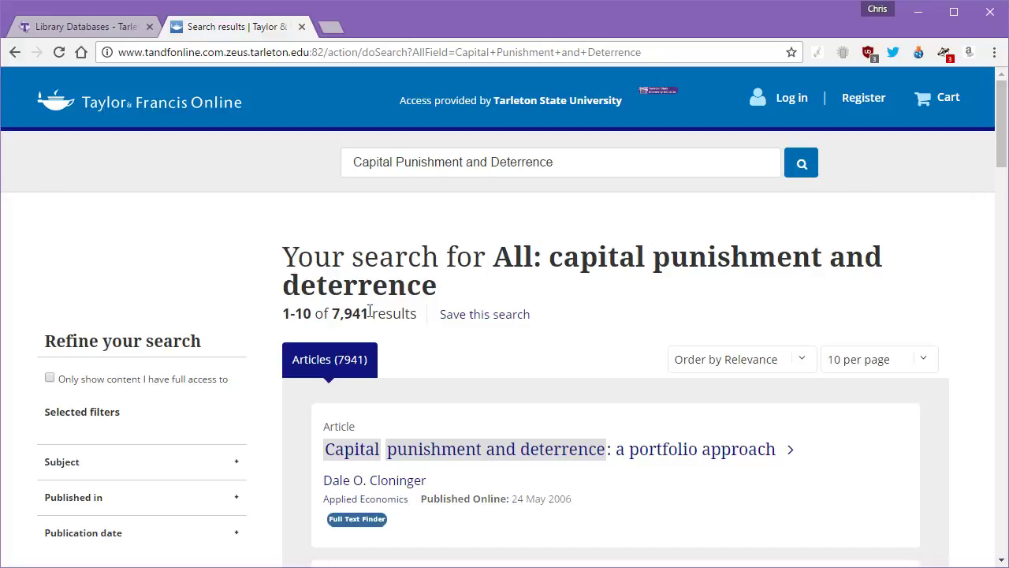
# - Examine the number of search results and the Published in and Subject filters, checking the subcategories of several subjects
pyautogui.moveTo(371, 313); pyautogui.dragTo(332, 306)
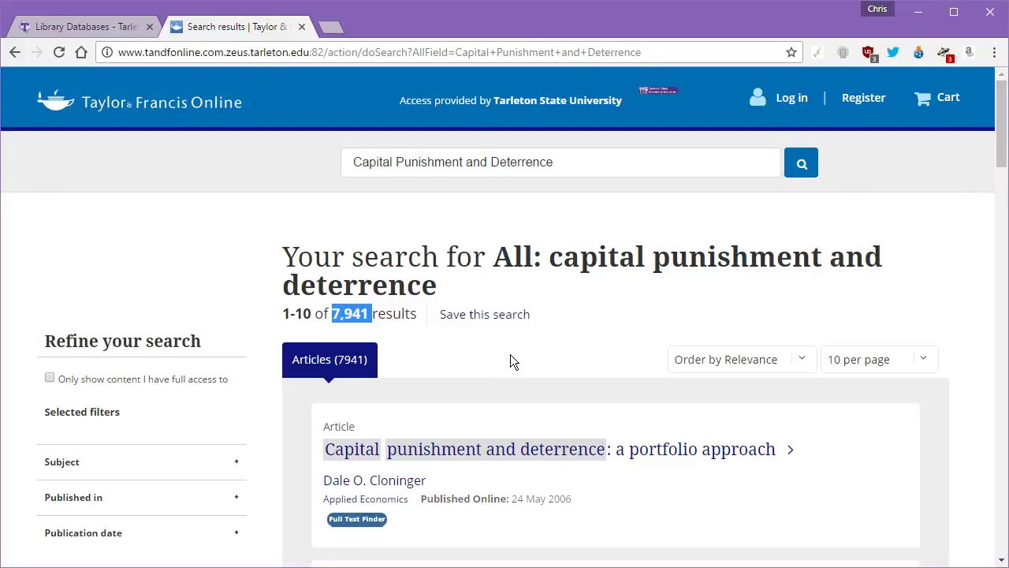
pyautogui.scroll(-2, 473, 347)
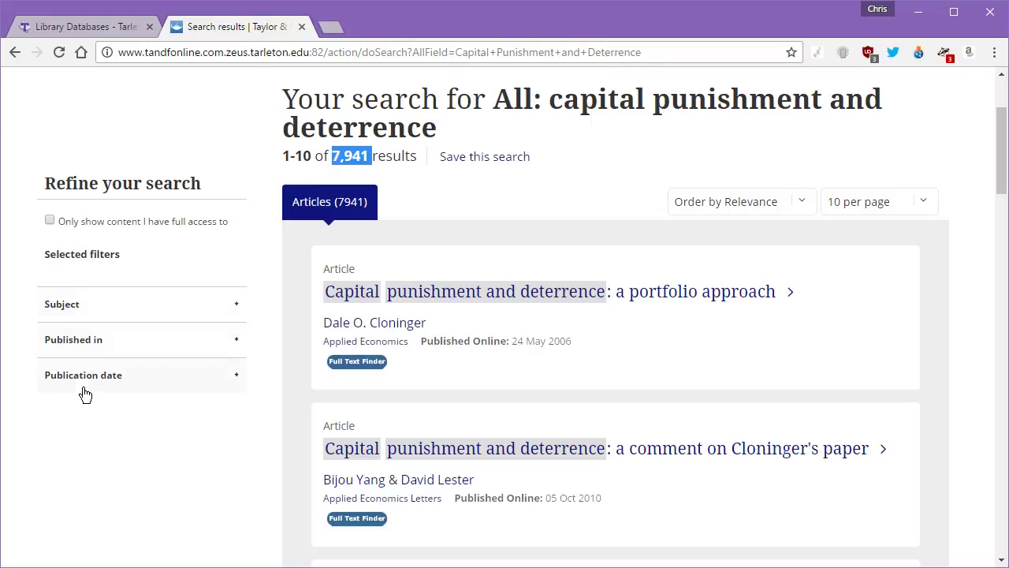
pyautogui.click(134, 337)
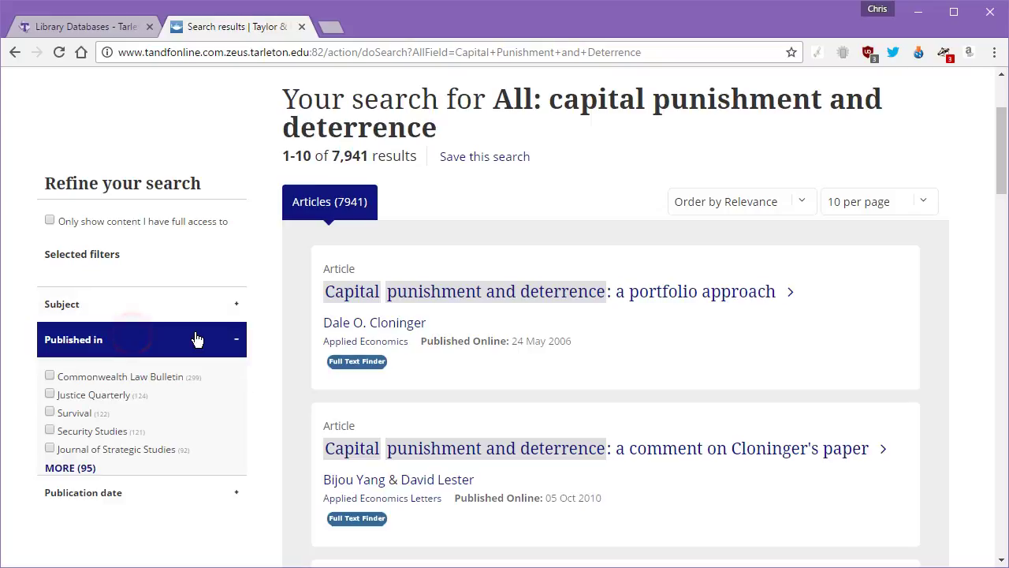
pyautogui.click(146, 333)
pyautogui.click(124, 305)
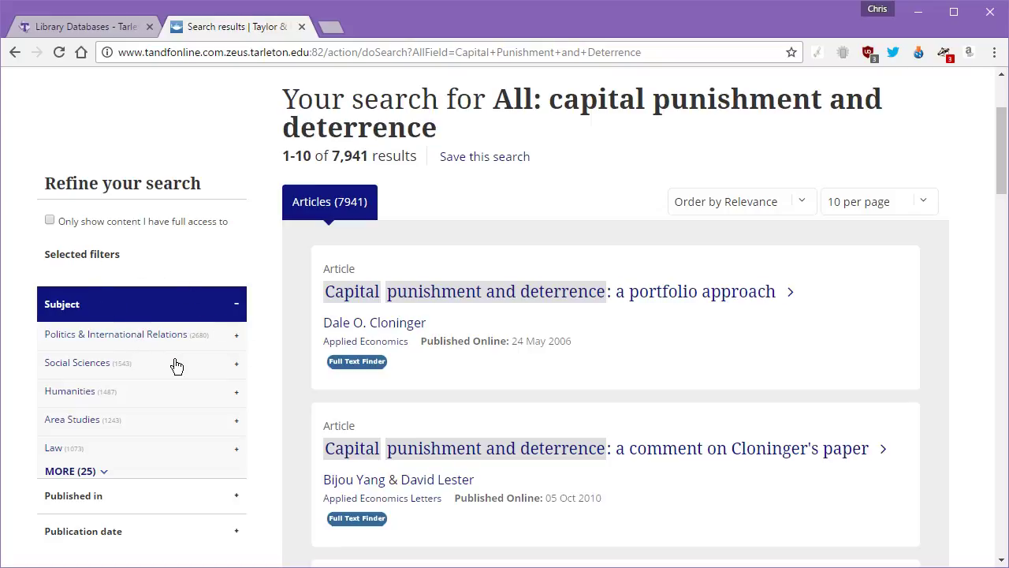
pyautogui.click(222, 364)
pyautogui.click(222, 366)
pyautogui.click(181, 394)
pyautogui.click(183, 388)
pyautogui.click(173, 423)
pyautogui.click(172, 418)
pyautogui.scroll(-2, 226, 398)
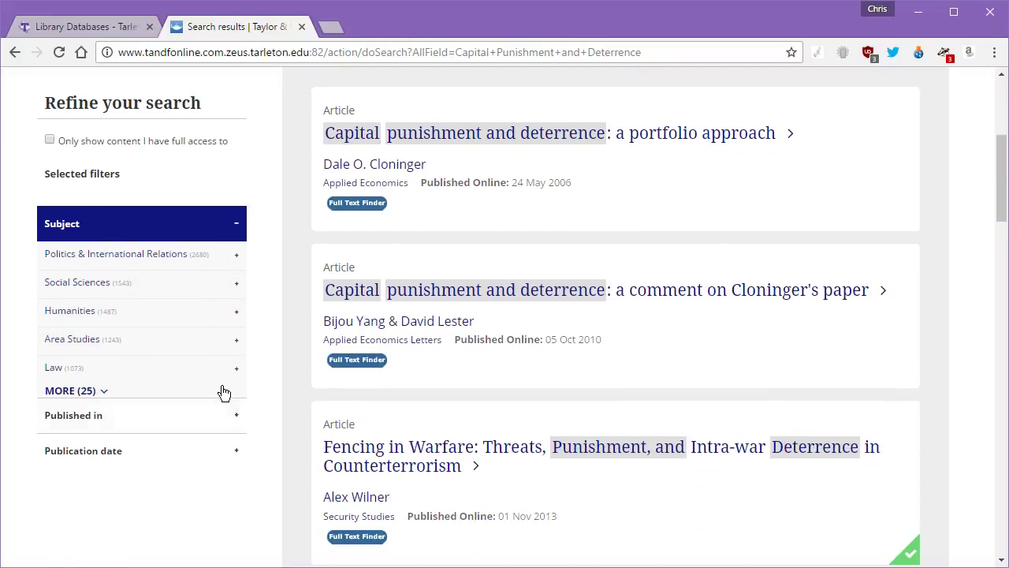
# - Expand the Published in filter to review its journal titles, collapse it again and return to the search heading
pyautogui.click(222, 415)
pyautogui.scroll(-1, 231, 430)
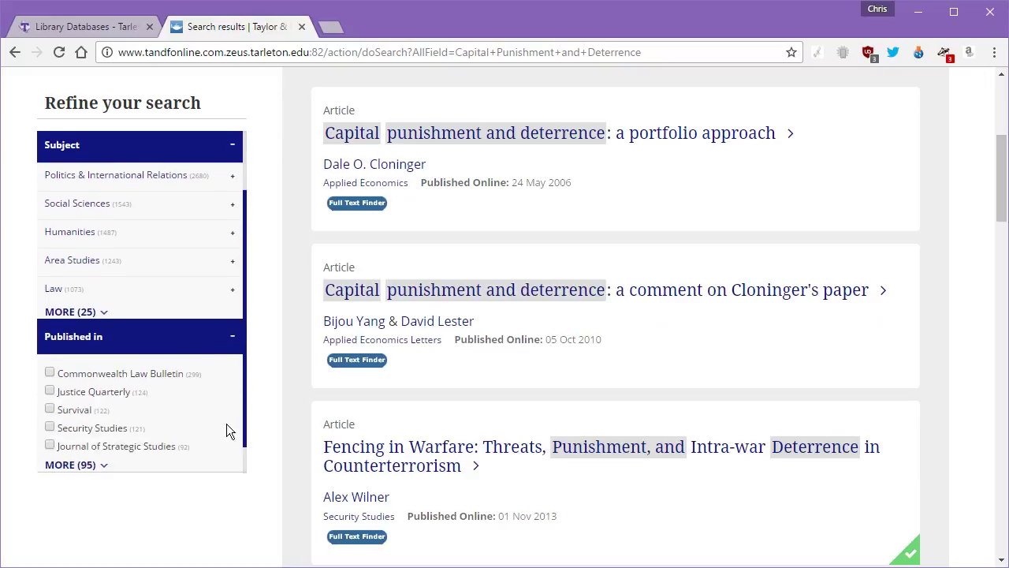
pyautogui.scroll(-1, 203, 412)
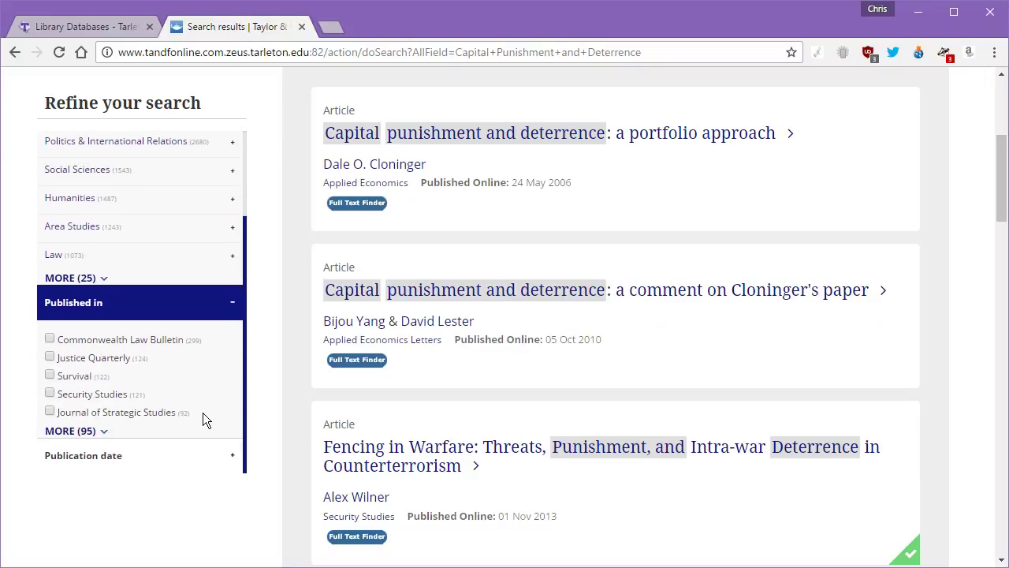
pyautogui.click(233, 309)
pyautogui.scroll(3, 253, 355)
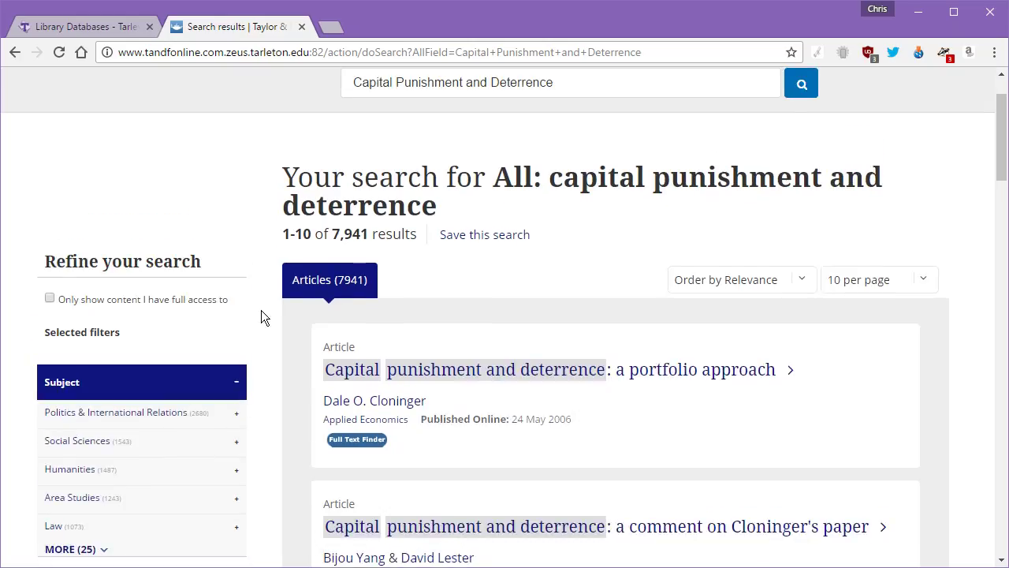
pyautogui.scroll(1, 261, 310)
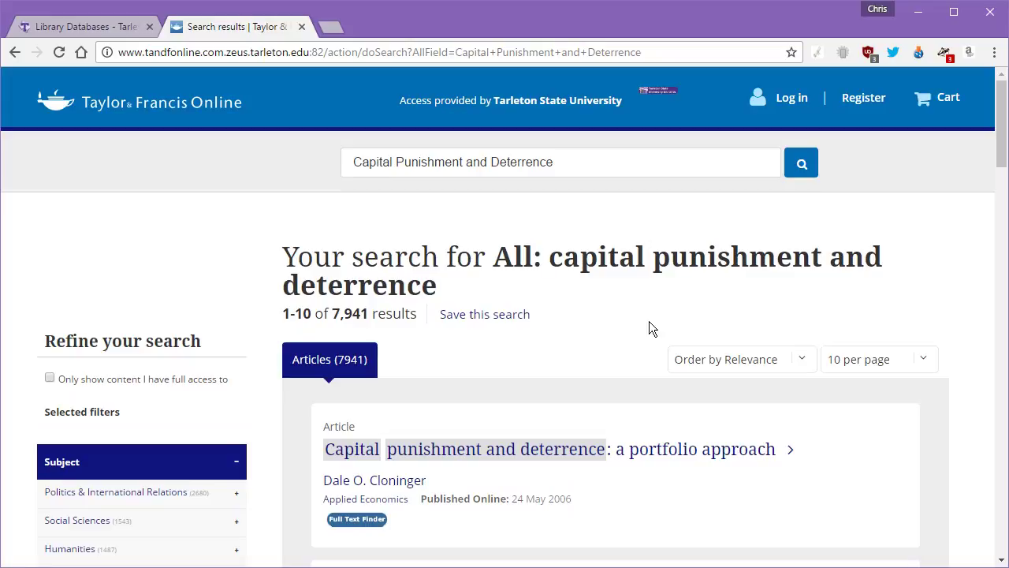
# - Narrow the results to the Criminology and Criminal Justice subject within Social Sciences
pyautogui.scroll(-3, 629, 324)
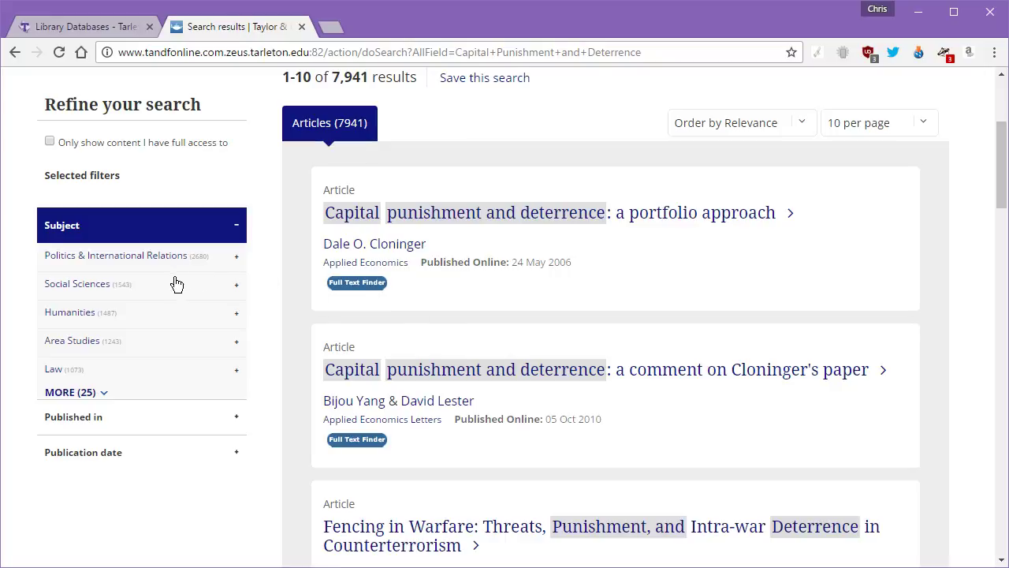
pyautogui.click(235, 288)
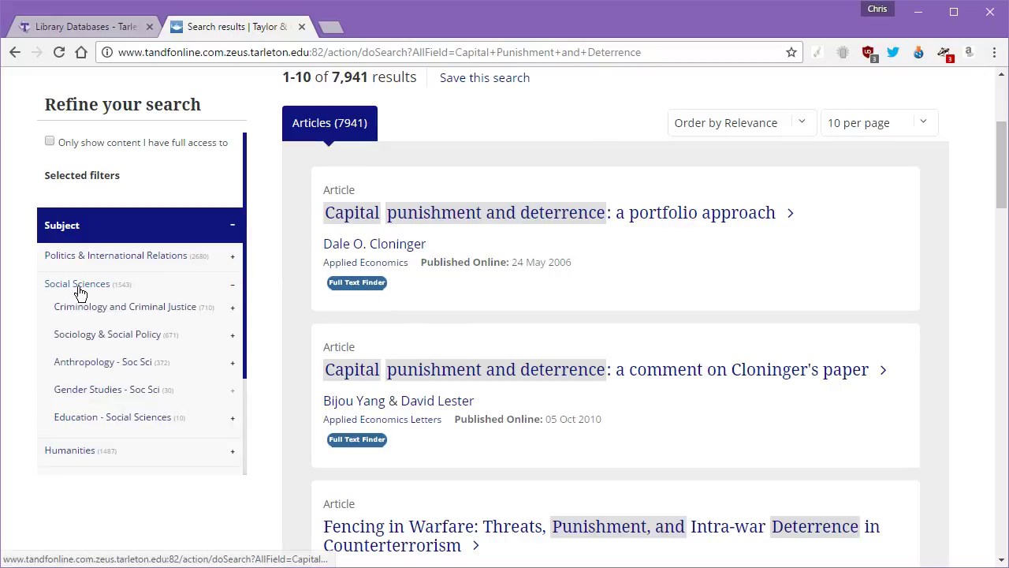
pyautogui.click(131, 307)
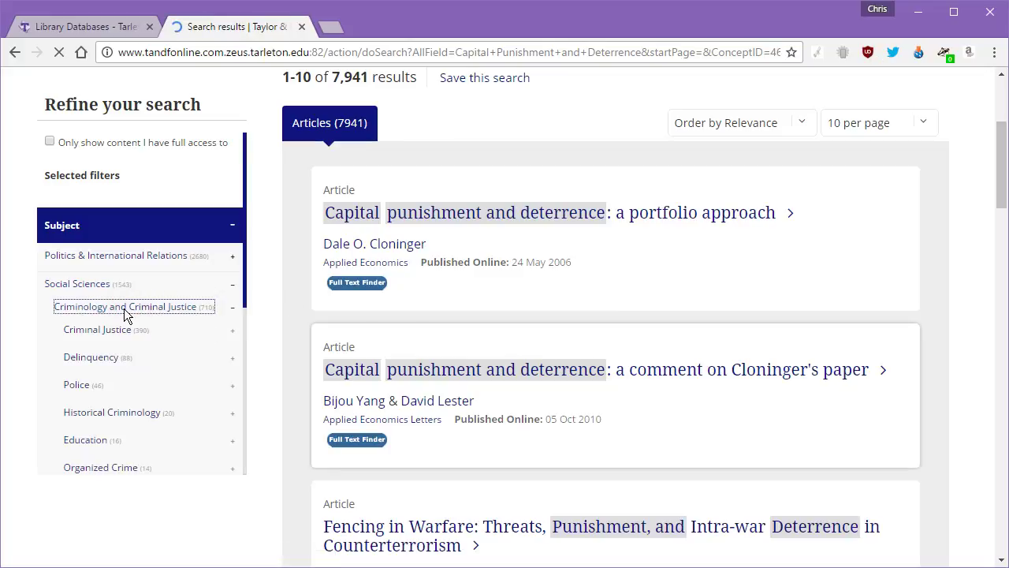
pyautogui.click(165, 327)
pyautogui.click(231, 330)
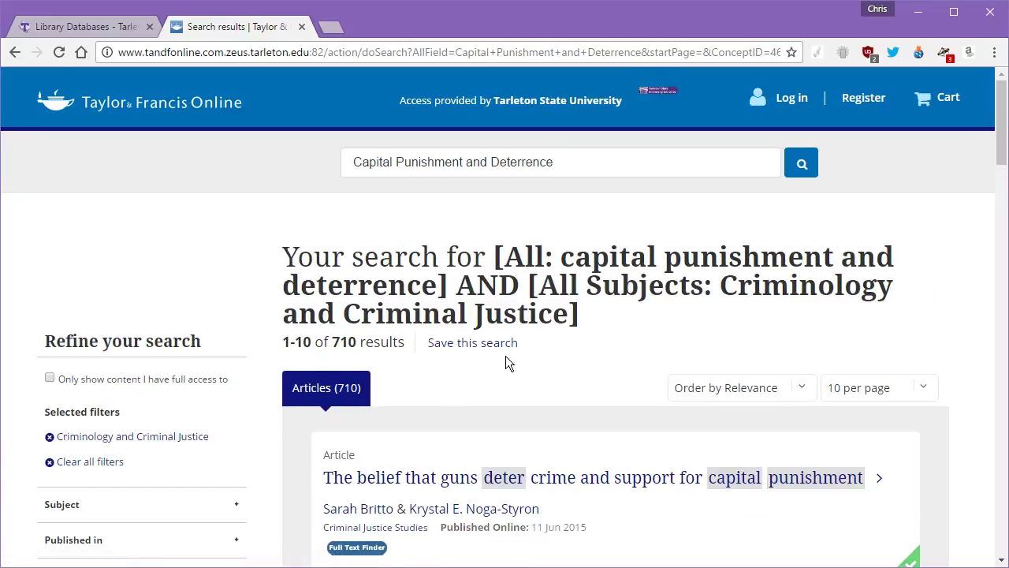
# - Examine the first two results, highlighting the article type, the journal name and the online publication date
pyautogui.scroll(-3, 584, 331)
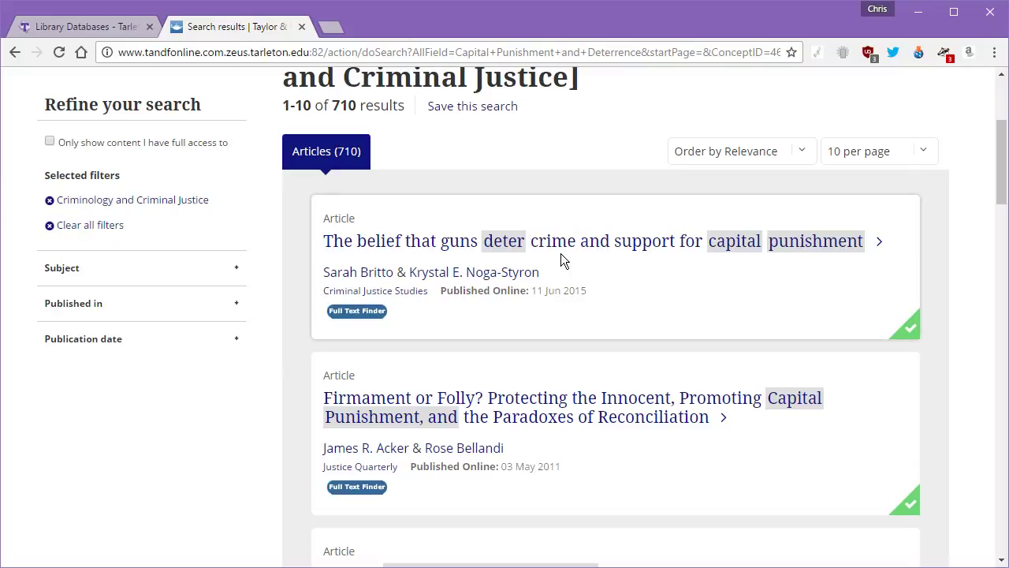
pyautogui.moveTo(354, 219)
pyautogui.mouseDown()
pyautogui.moveTo(324, 219)
pyautogui.moveTo(357, 218)
pyautogui.mouseUp()
pyautogui.click(319, 222)
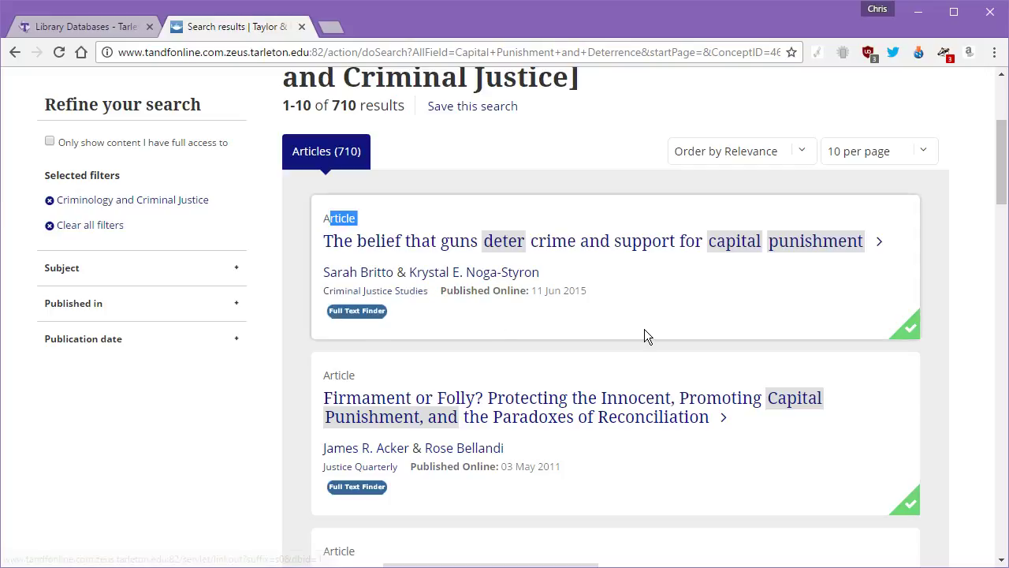
pyautogui.moveTo(406, 474); pyautogui.dragTo(356, 482)
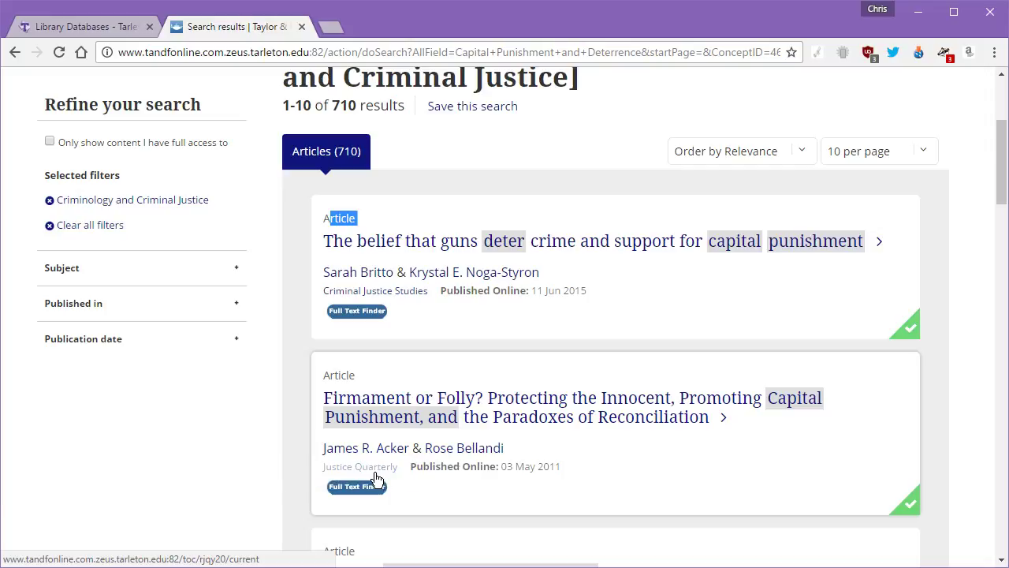
pyautogui.click(401, 478)
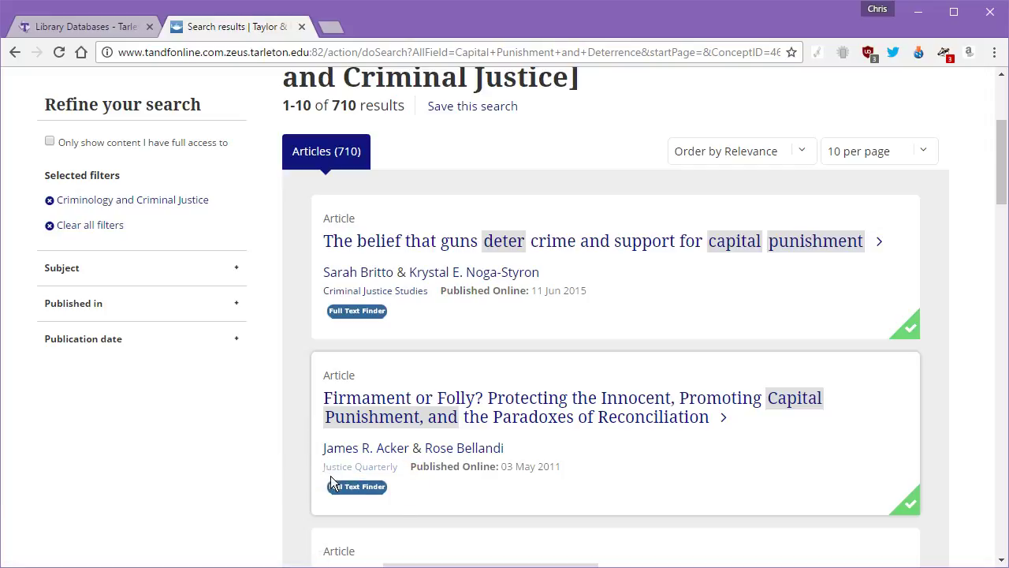
pyautogui.moveTo(580, 472); pyautogui.dragTo(323, 472)
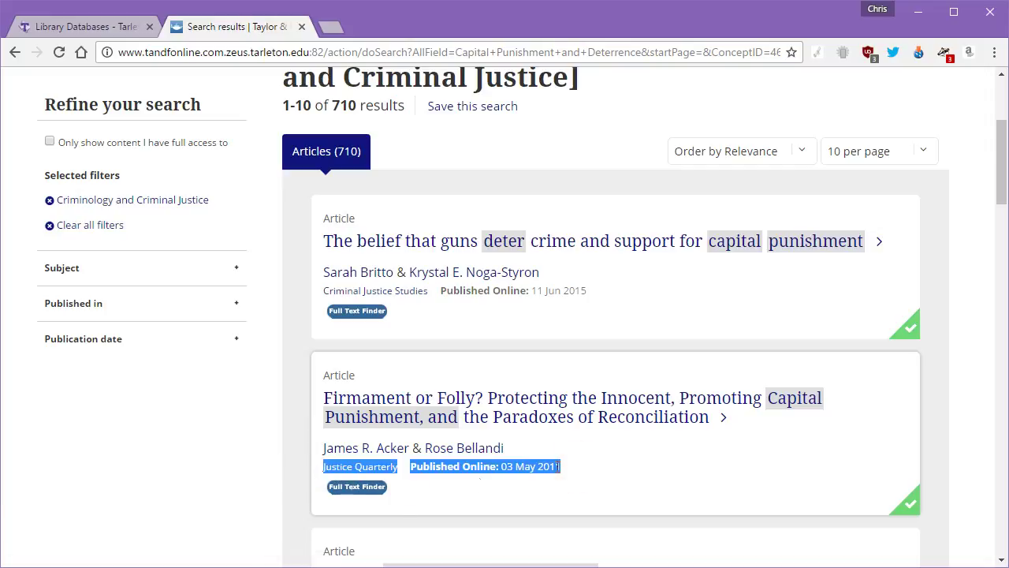
# - Browse the rest of the filtered article list for titles about capital punishment and deterrence, and return to the search heading
pyautogui.scroll(-1, 609, 455)
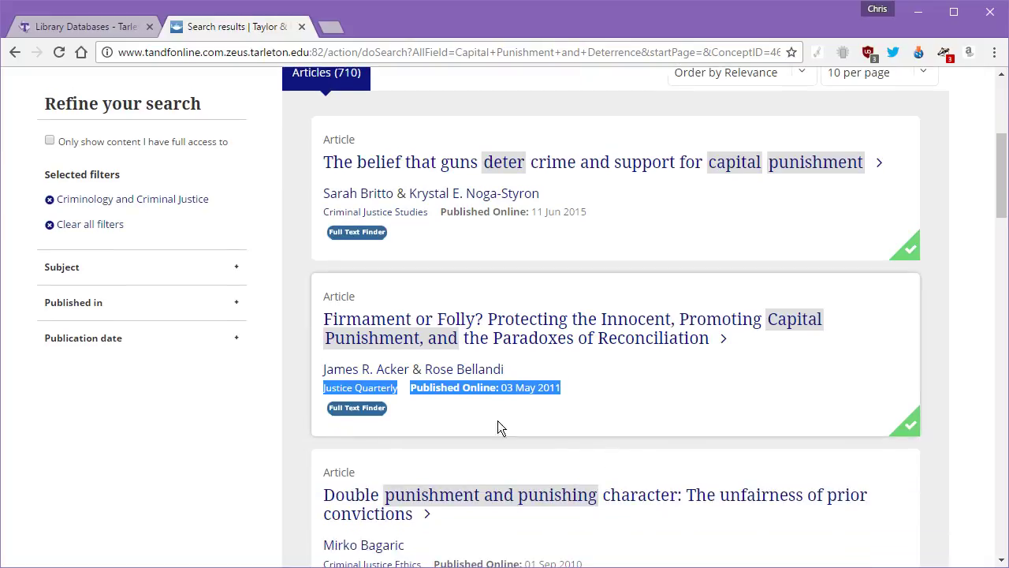
pyautogui.scroll(-1, 613, 431)
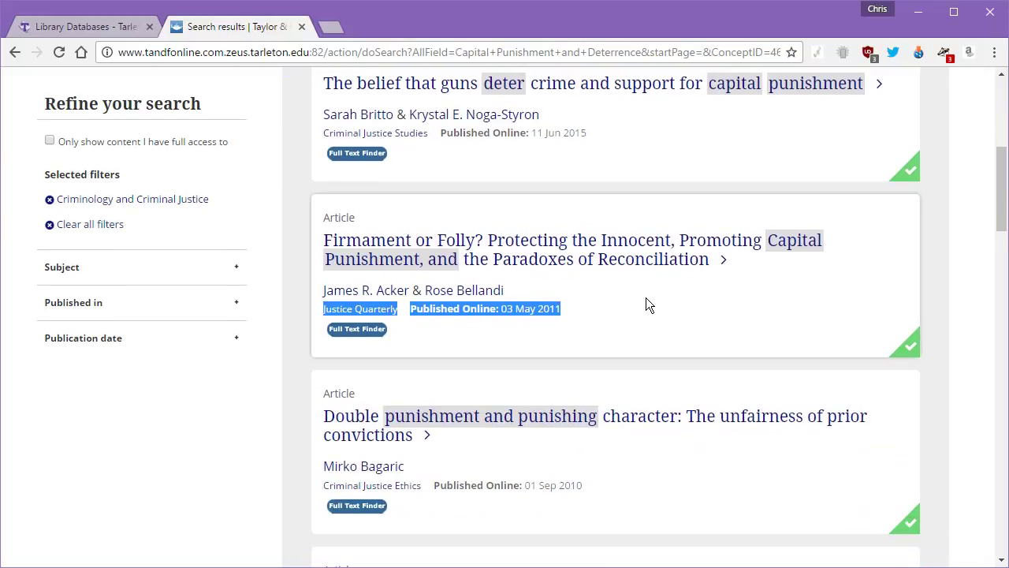
pyautogui.scroll(-1, 643, 300)
pyautogui.scroll(-2, 644, 324)
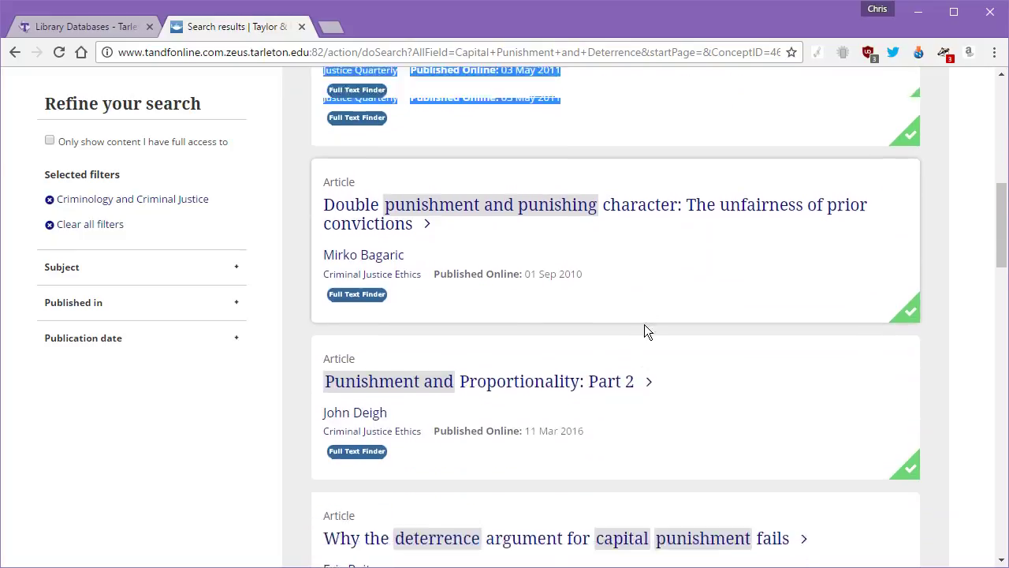
pyautogui.scroll(-1, 644, 325)
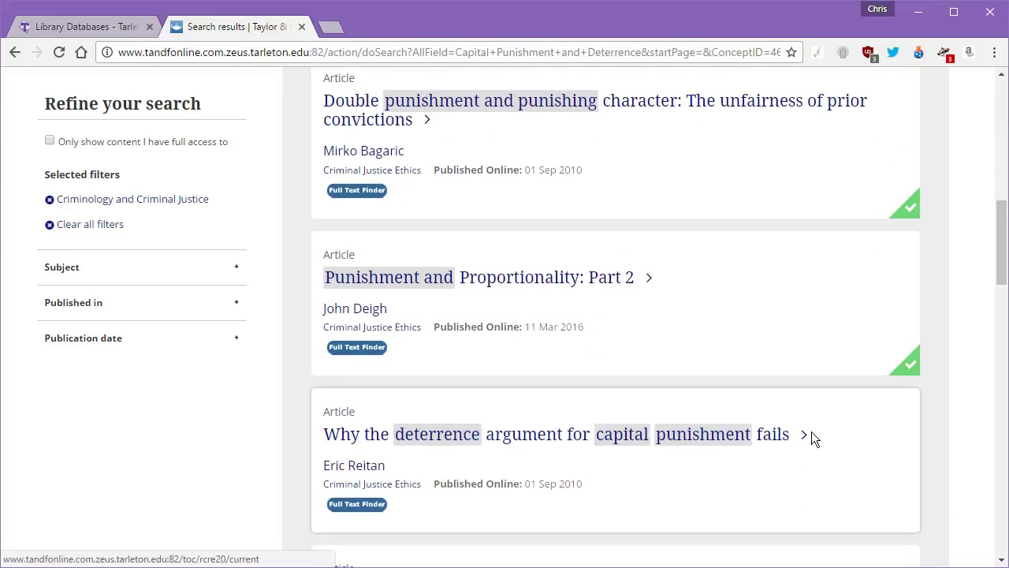
pyautogui.scroll(-3, 811, 433)
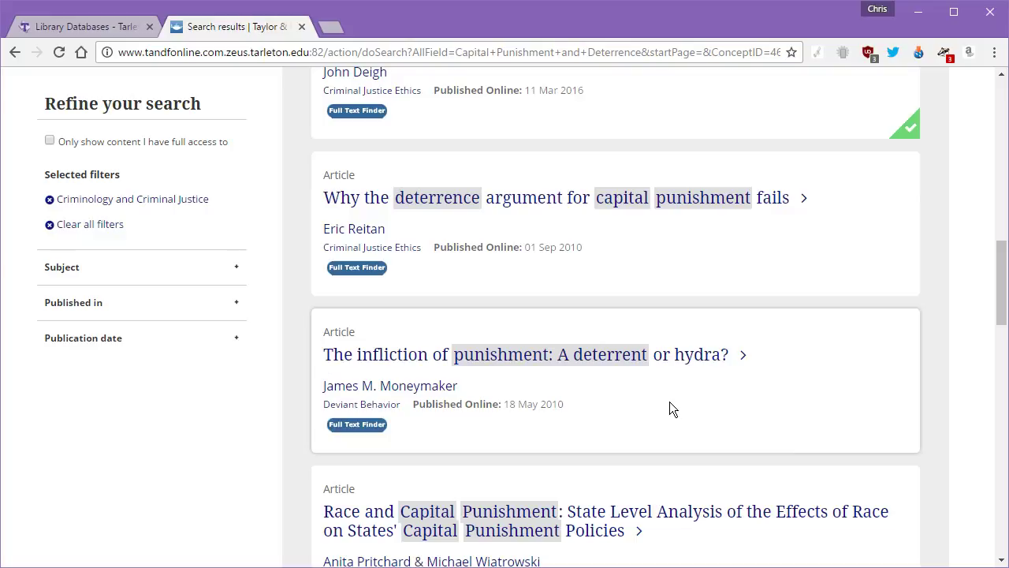
pyautogui.scroll(-1, 584, 400)
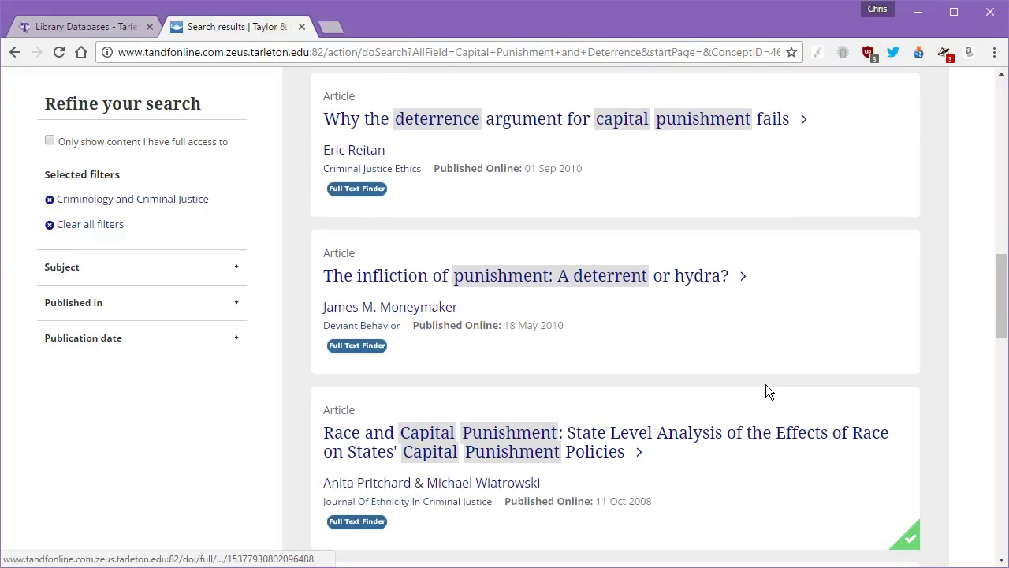
pyautogui.scroll(-6, 766, 386)
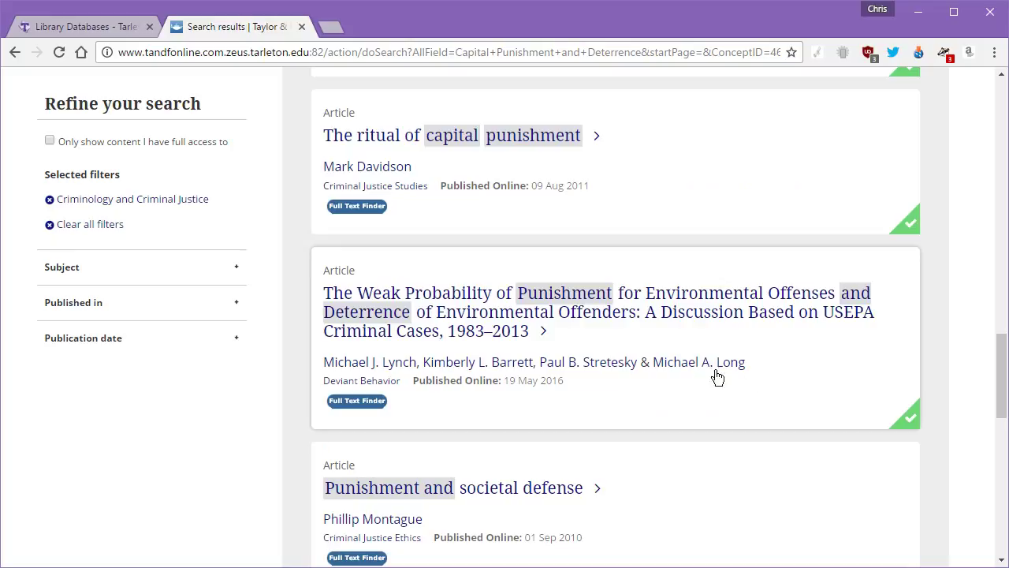
pyautogui.scroll(15, 717, 376)
pyautogui.tripleClick(647, 413)
pyautogui.scroll(4, 648, 412)
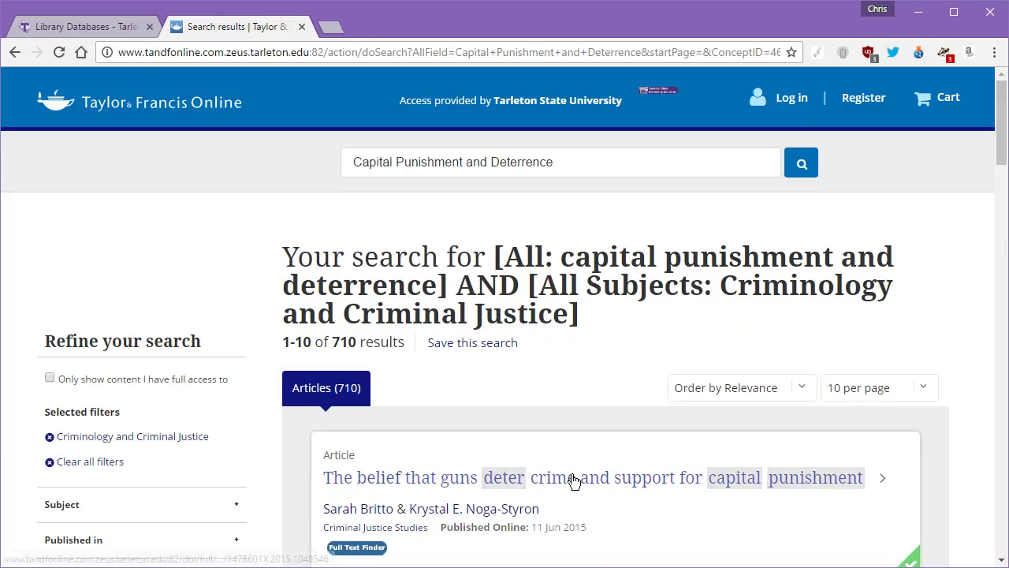
# - Open the article "Firmament or Folly? Protecting the Innocent, Promoting Capital Punishment, and the Paradoxes of Reconciliation" from the results
pyautogui.scroll(-2, 573, 476)
pyautogui.scroll(-2, 574, 474)
pyautogui.click(652, 386)
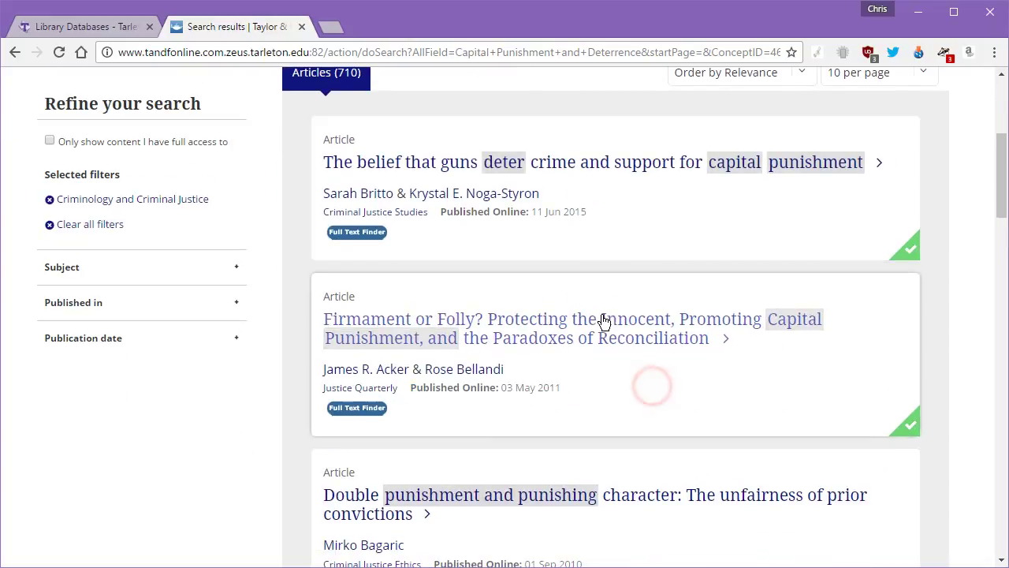
pyautogui.click(602, 317)
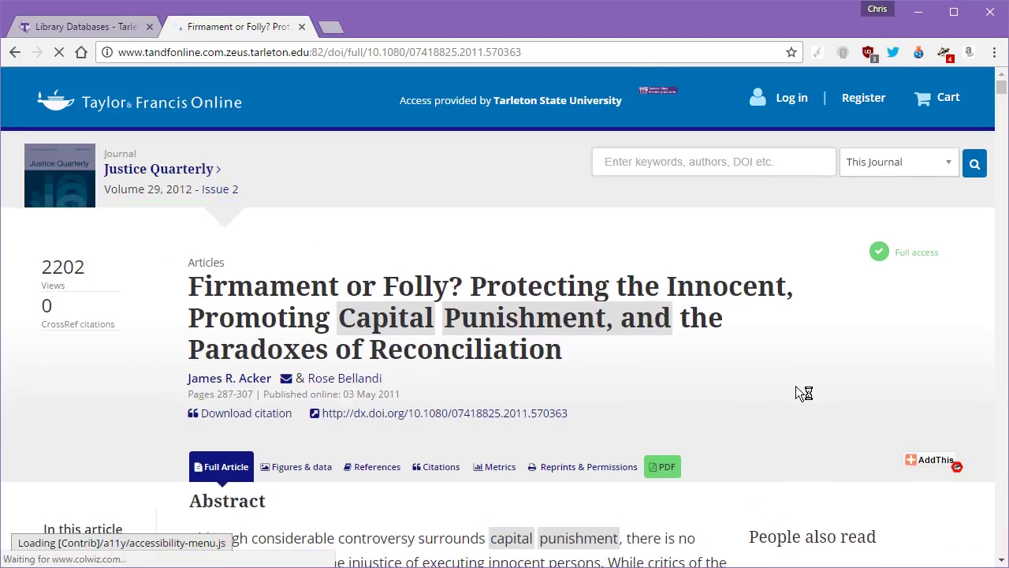
# - Examine the article's abstract, keywords and related-article suggestions, and return to the article title
pyautogui.scroll(-1, 548, 289)
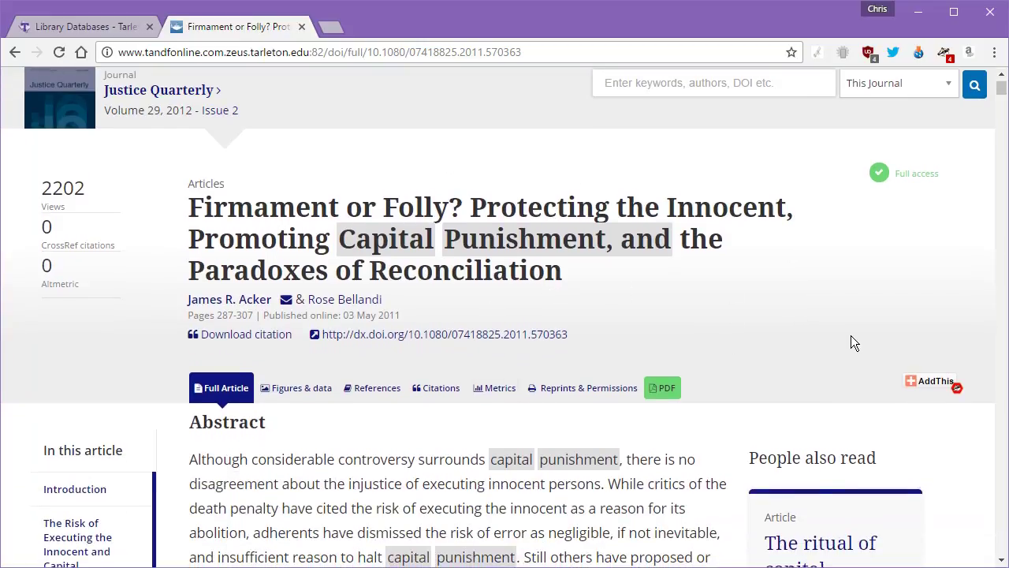
pyautogui.scroll(-3, 850, 335)
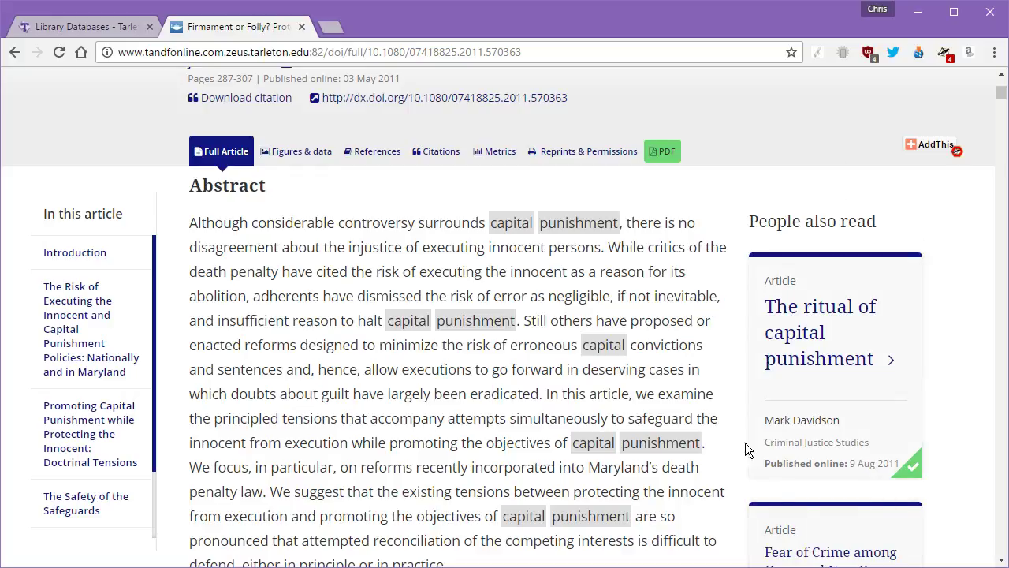
pyautogui.scroll(-3, 905, 480)
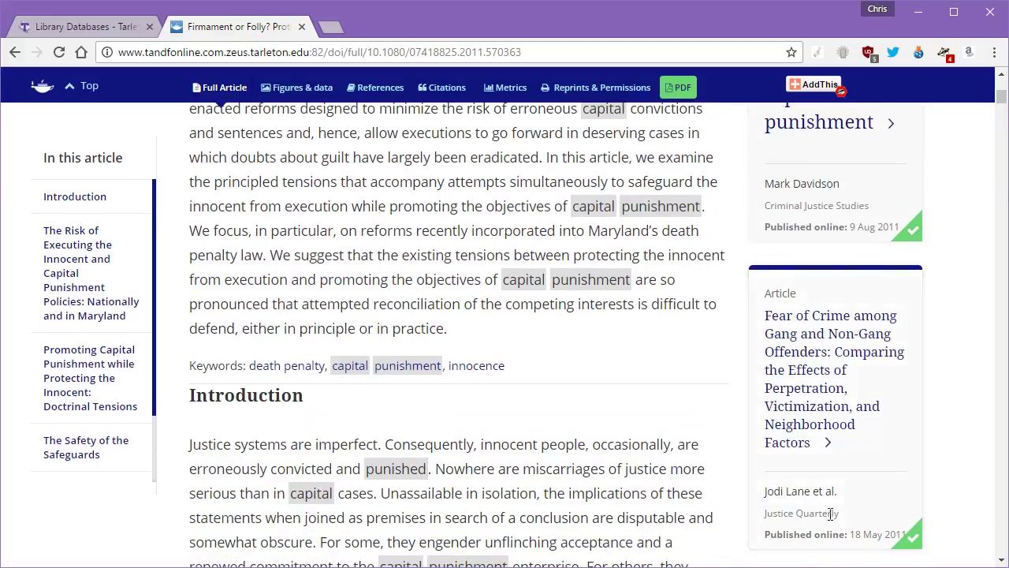
pyautogui.scroll(2, 847, 419)
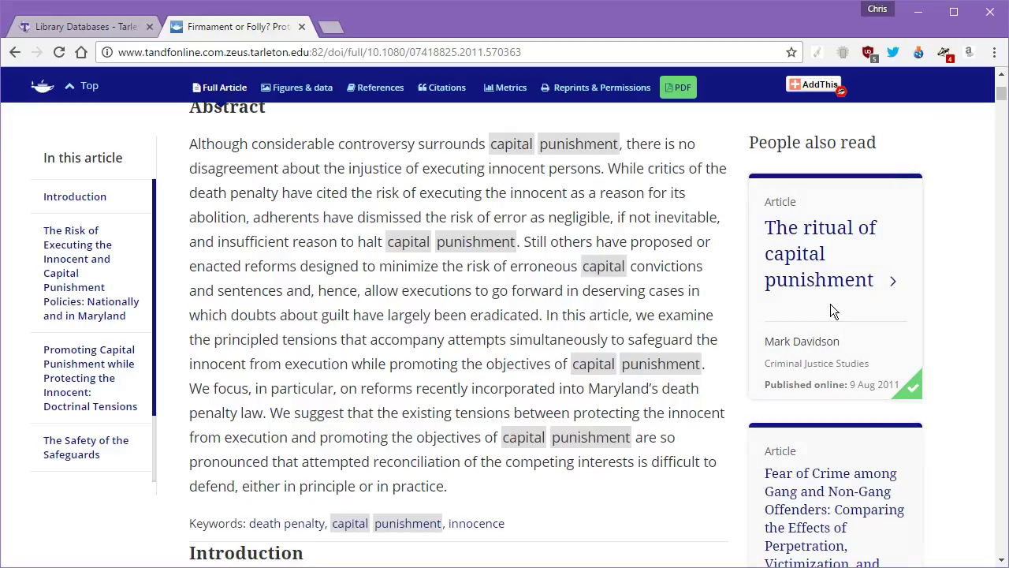
pyautogui.scroll(4, 376, 354)
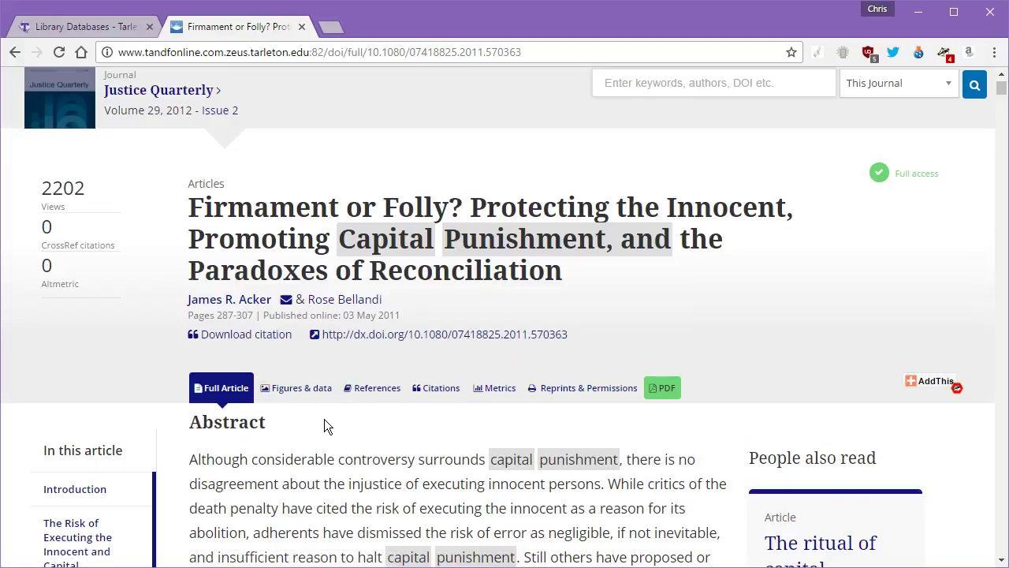
# - Dismiss the article's PDF options and copy the words "Firmament or Folly" from the article title
pyautogui.click(668, 389)
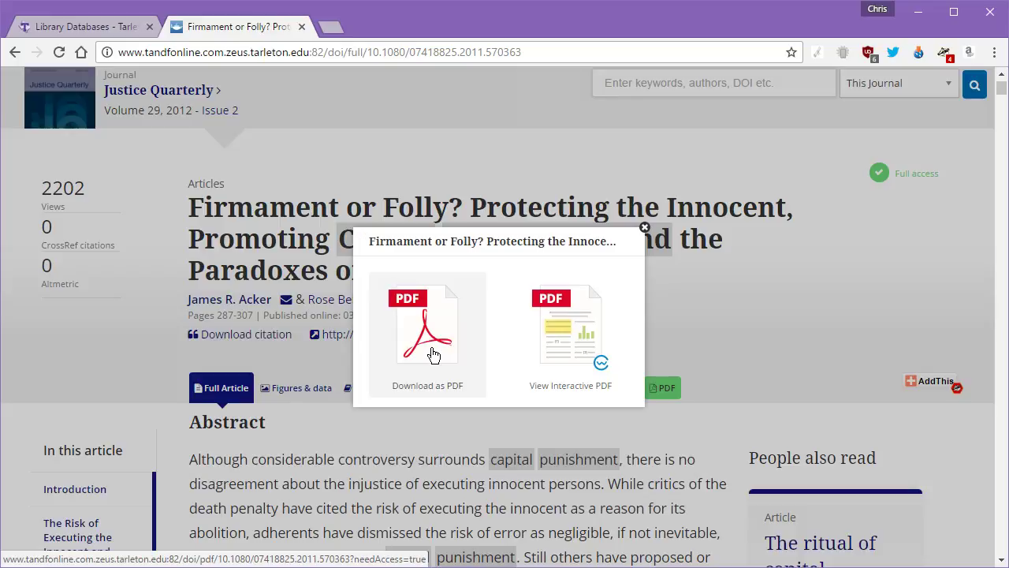
pyautogui.click(721, 300)
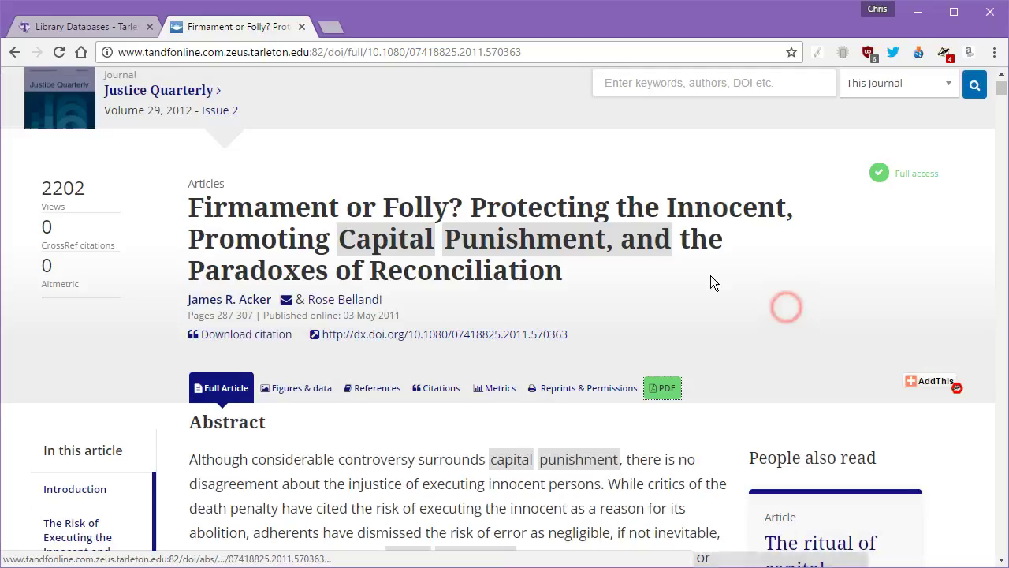
pyautogui.moveTo(451, 207)
pyautogui.mouseDown()
pyautogui.moveTo(189, 207)
pyautogui.moveTo(447, 208)
pyautogui.mouseUp()
pyautogui.rightClick(433, 210)
pyautogui.click(494, 220)
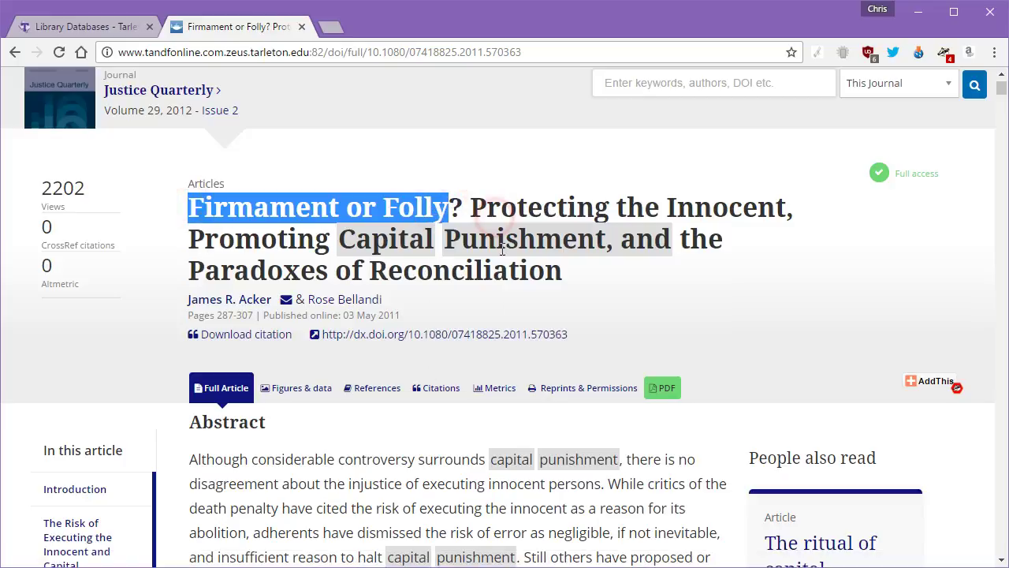
# - Open the article's downloadable PDF version and highlight the document name in the PDF viewer's header
pyautogui.click(662, 388)
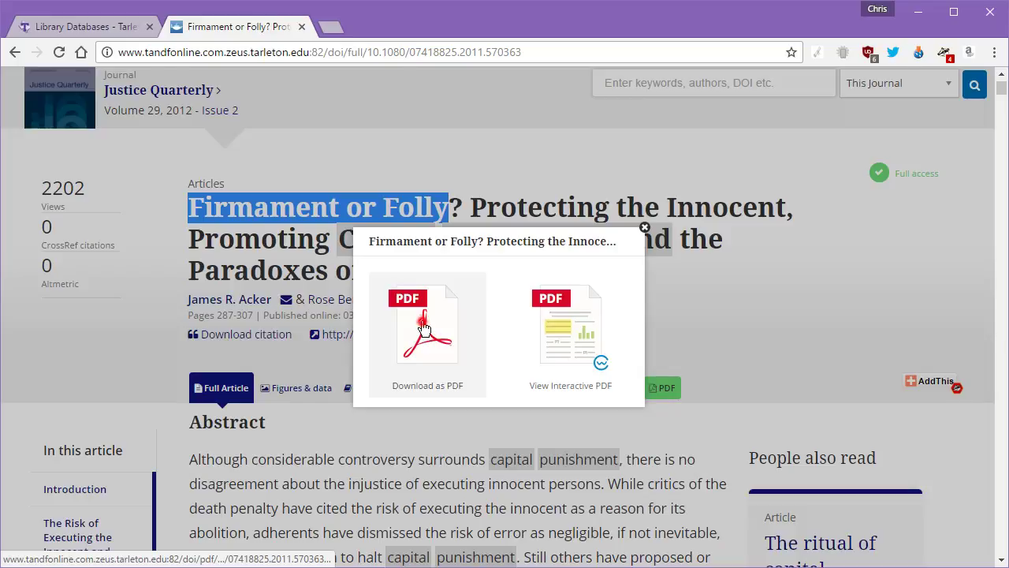
pyautogui.click(423, 325)
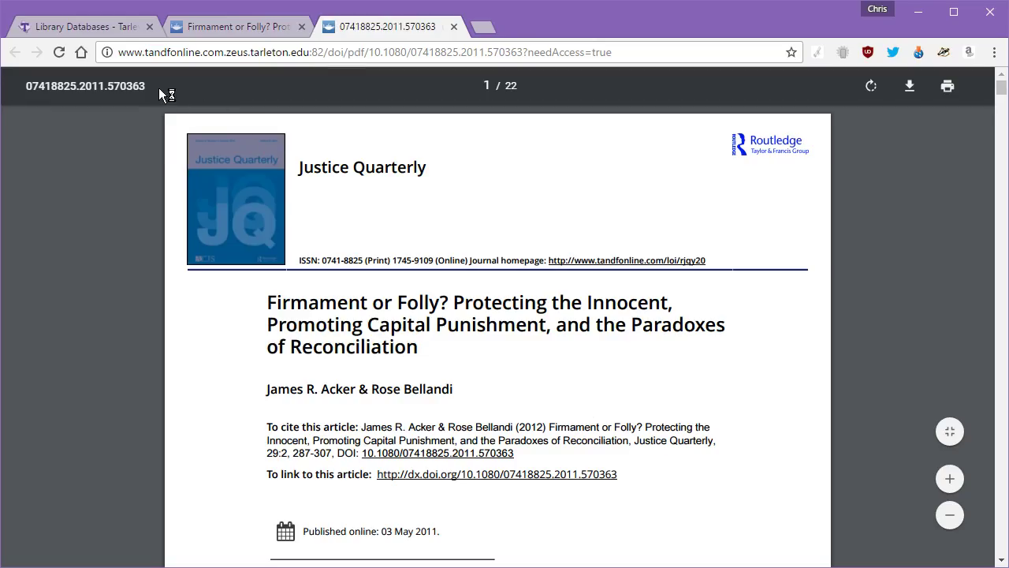
pyautogui.moveTo(157, 88); pyautogui.dragTo(27, 85)
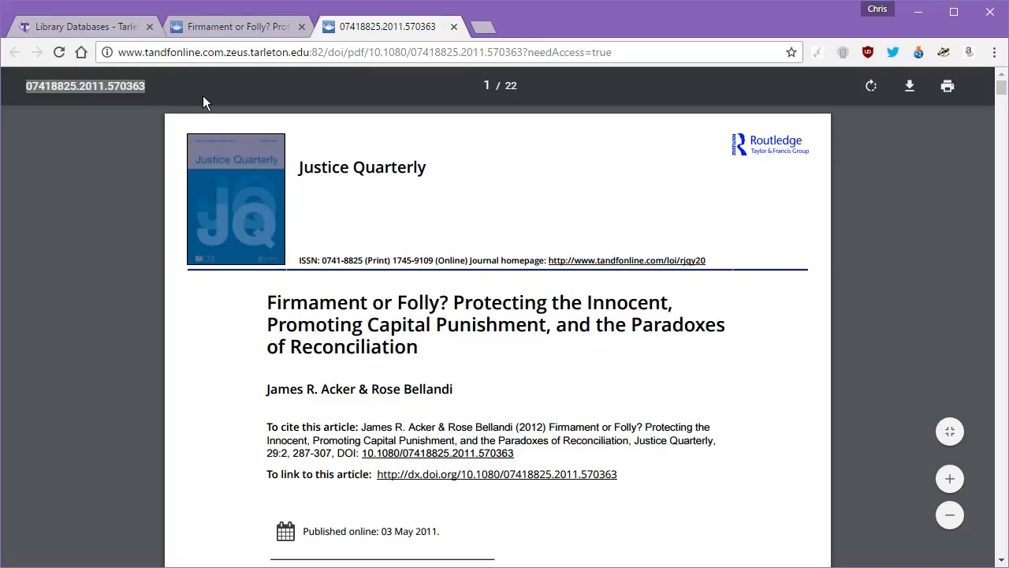
# - Save the PDF in Research Methods Downloads as "Firmament or Folly Protecting the Innocent Promoting Capital Punishment and the Paradoxes of Reconciliation.pdf" and copy that name
pyautogui.click(909, 86)
pyautogui.click(459, 467)
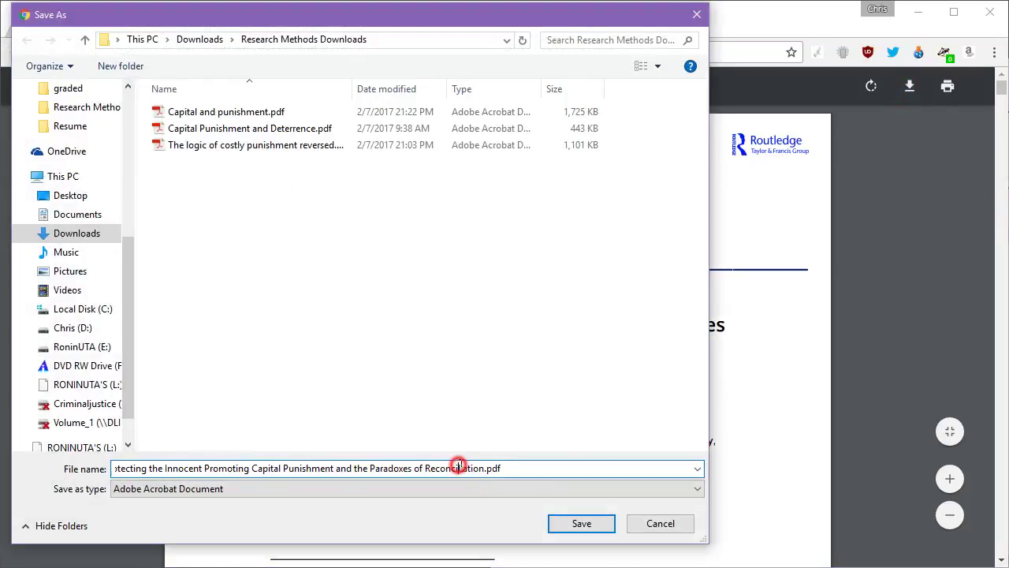
pyautogui.moveTo(514, 471); pyautogui.dragTo(18, 466)
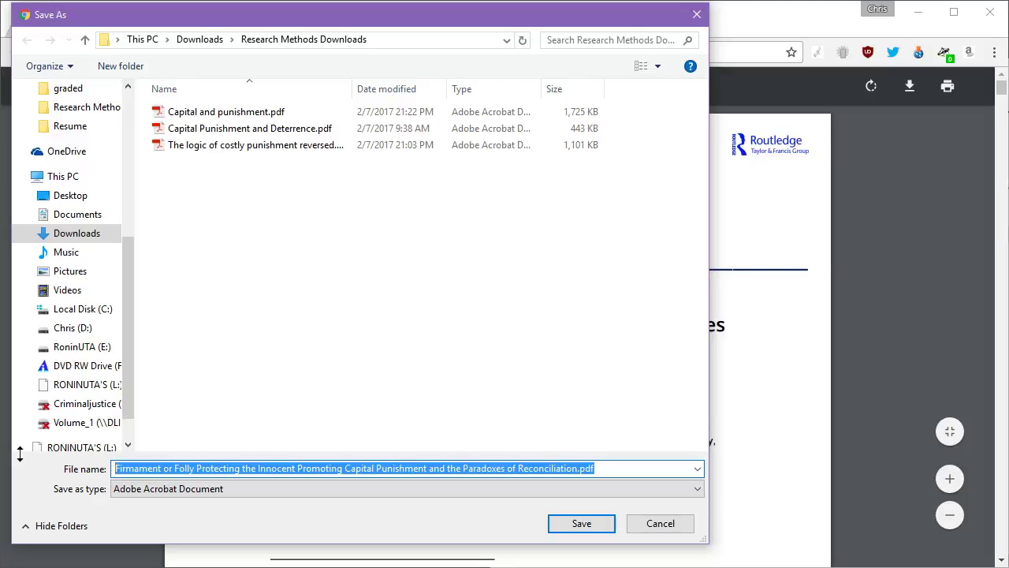
pyautogui.click(656, 466)
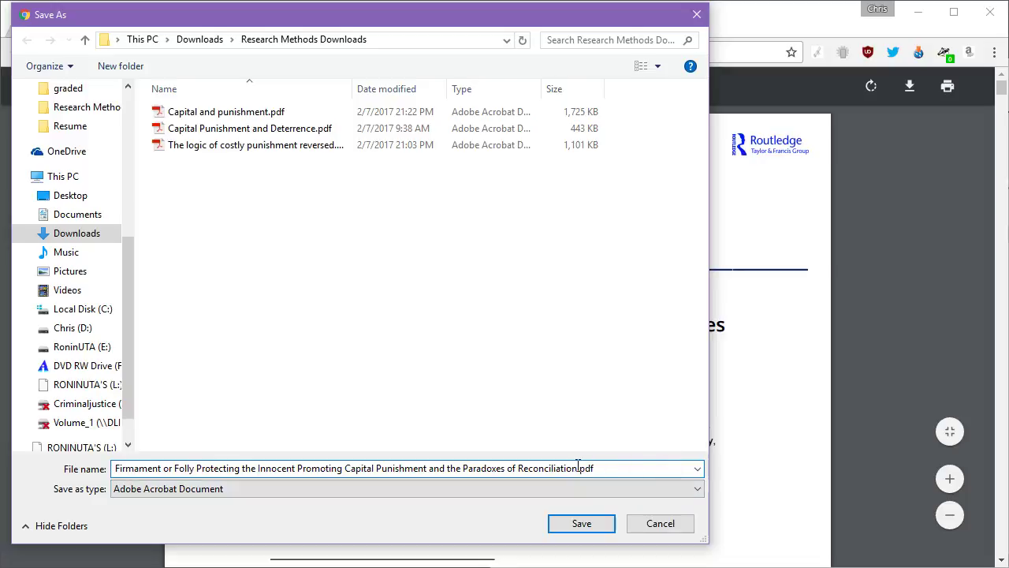
pyautogui.moveTo(578, 468); pyautogui.dragTo(117, 465)
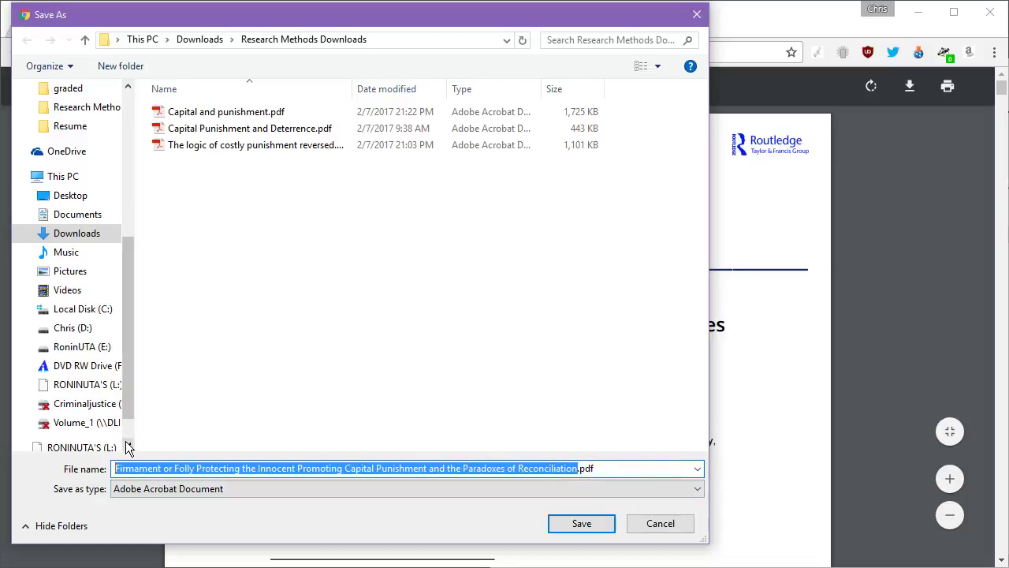
pyautogui.click(578, 524)
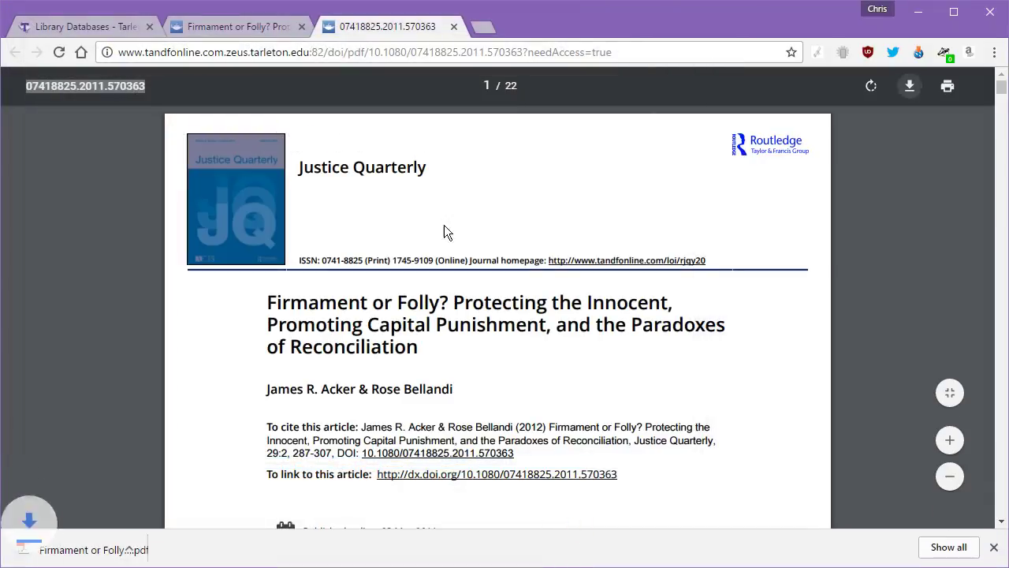
# - Return to the article page, check its Citations section, and open the Download Citation page
pyautogui.click(230, 29)
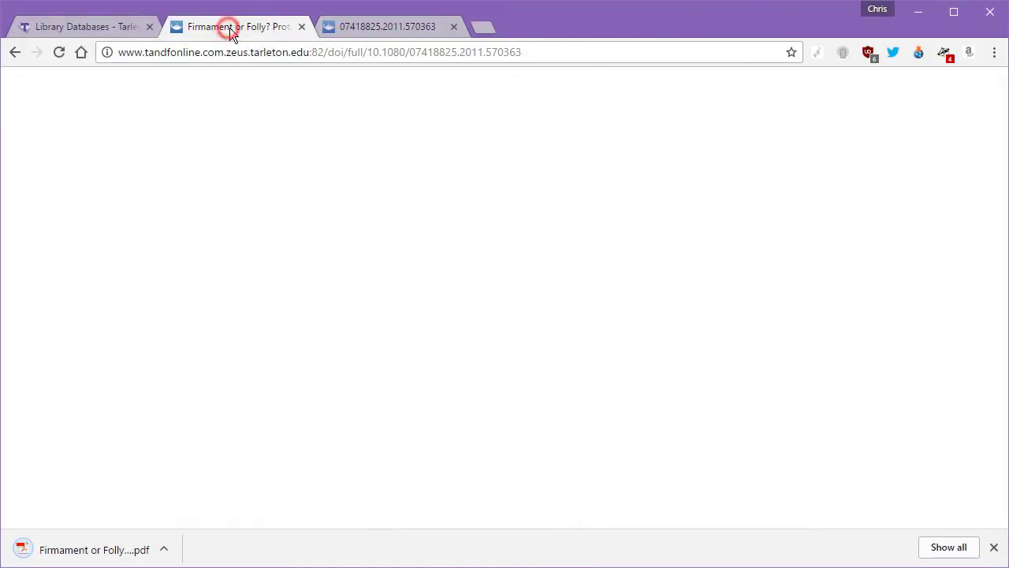
pyautogui.click(558, 414)
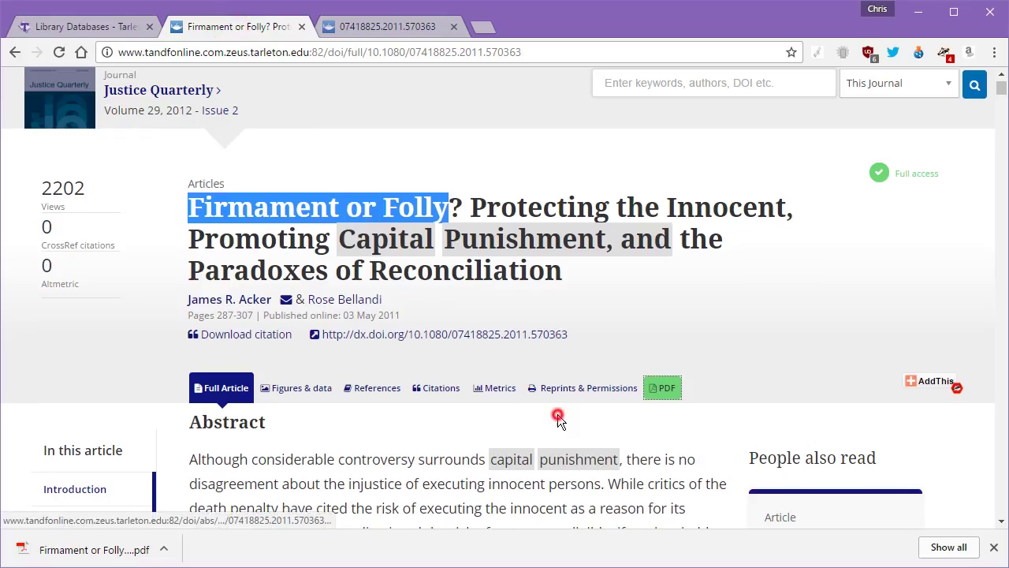
pyautogui.click(440, 390)
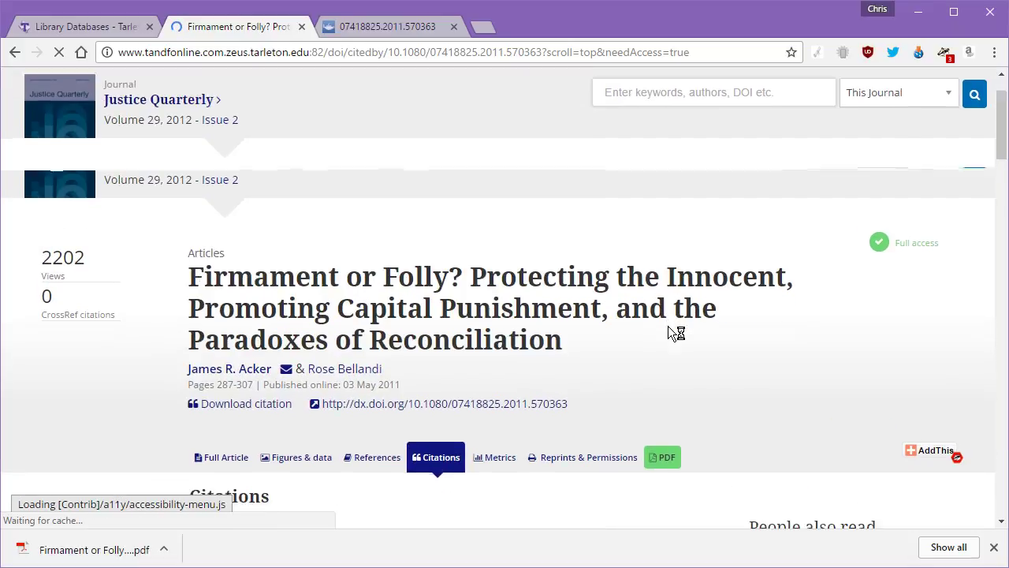
pyautogui.scroll(2, 578, 281)
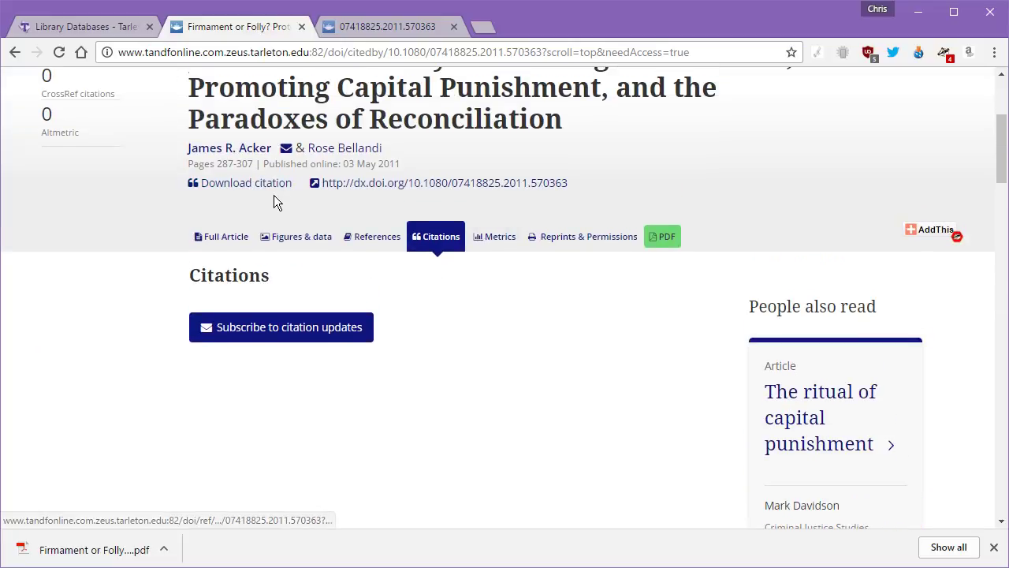
pyautogui.click(248, 196)
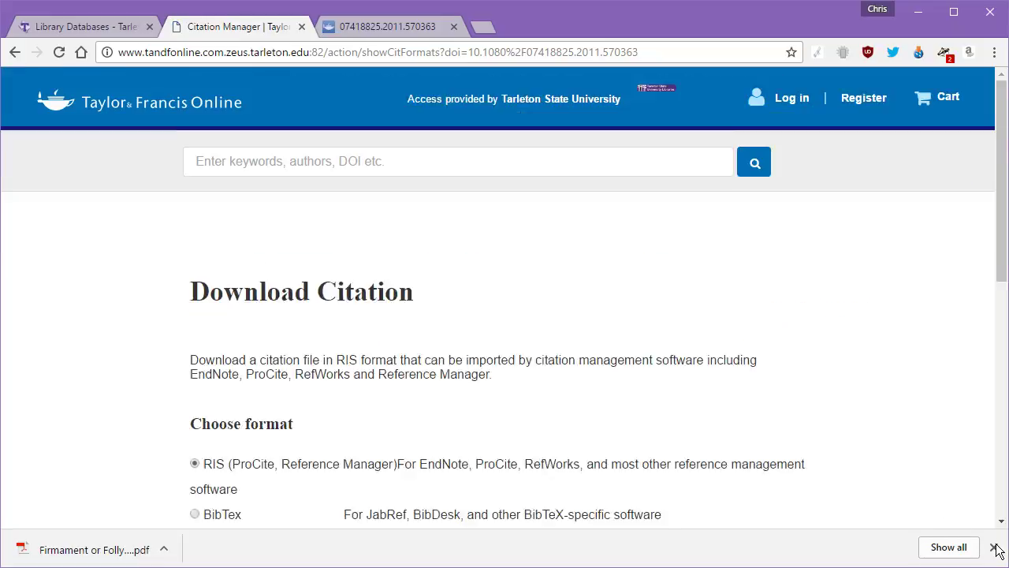
# - Download the citation in RIS format with the citation and abstract included
pyautogui.scroll(-2, 489, 295)
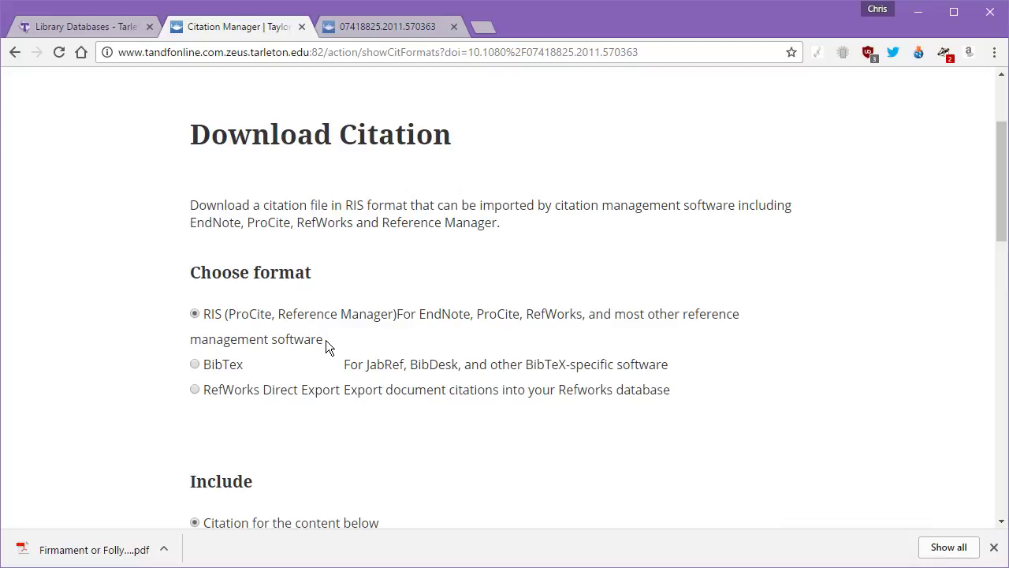
pyautogui.moveTo(325, 340); pyautogui.dragTo(201, 314)
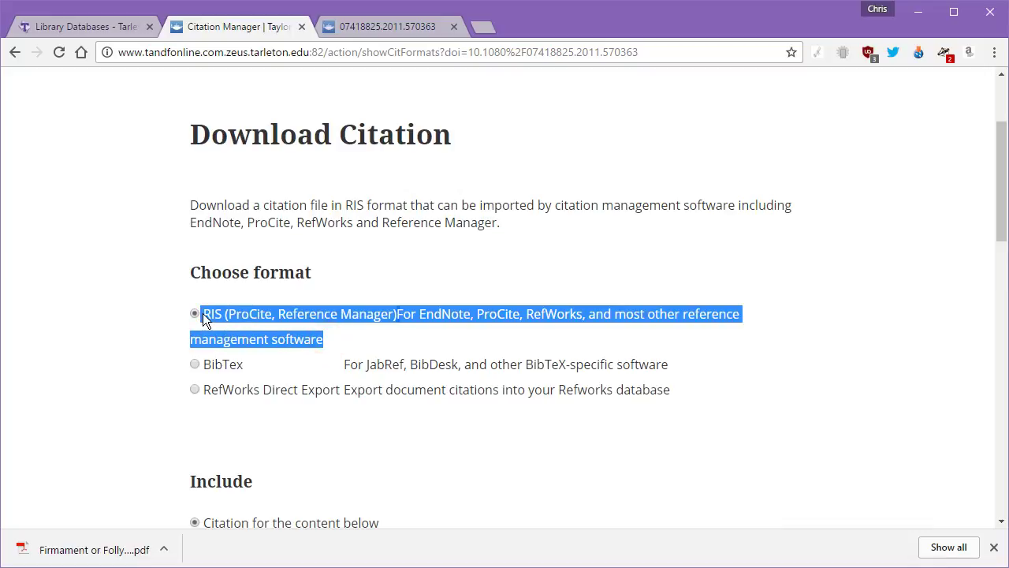
pyautogui.rightClick(378, 345)
pyautogui.click(254, 315)
pyautogui.doubleClick(208, 315)
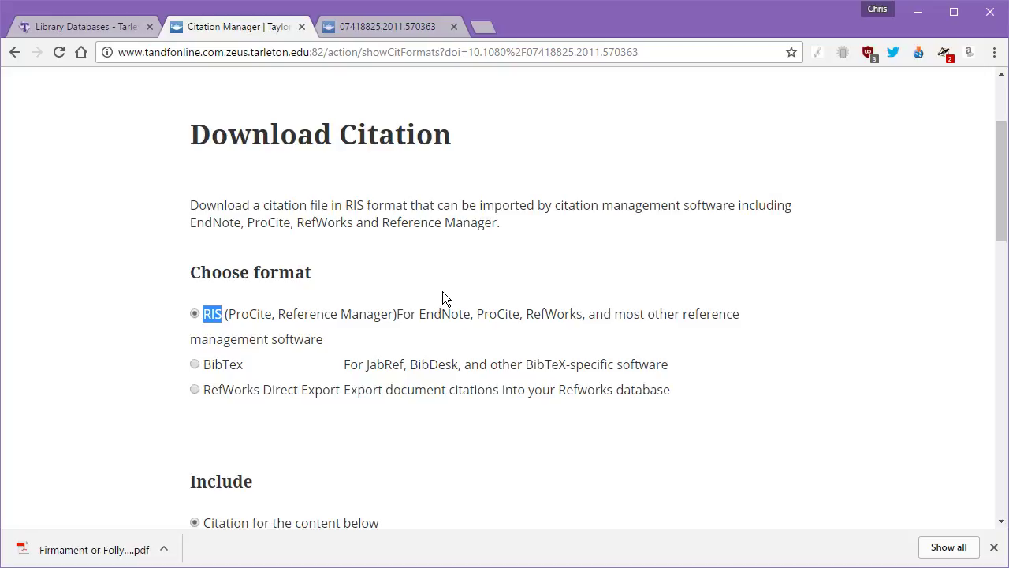
pyautogui.scroll(-2, 455, 289)
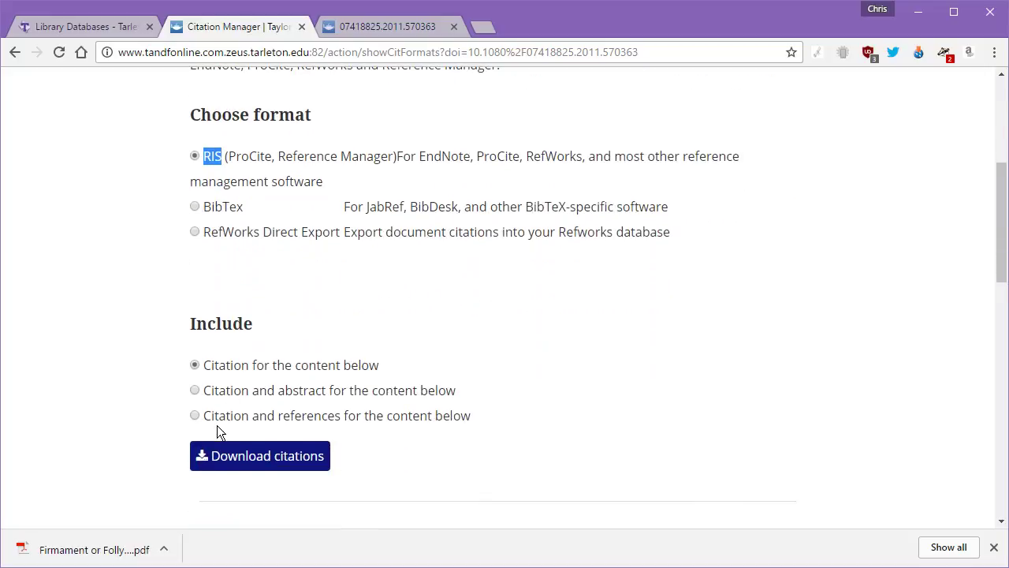
pyautogui.click(196, 391)
pyautogui.click(256, 459)
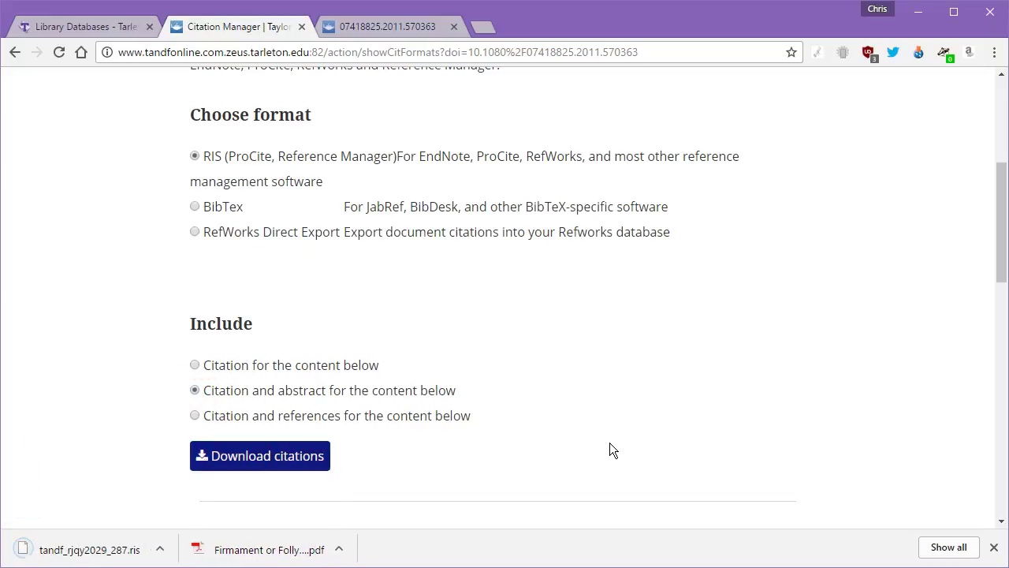
# - Show the downloaded RIS file in its folder and rename it with the copied article title, keeping the .ris extension
pyautogui.click(164, 550)
pyautogui.click(278, 495)
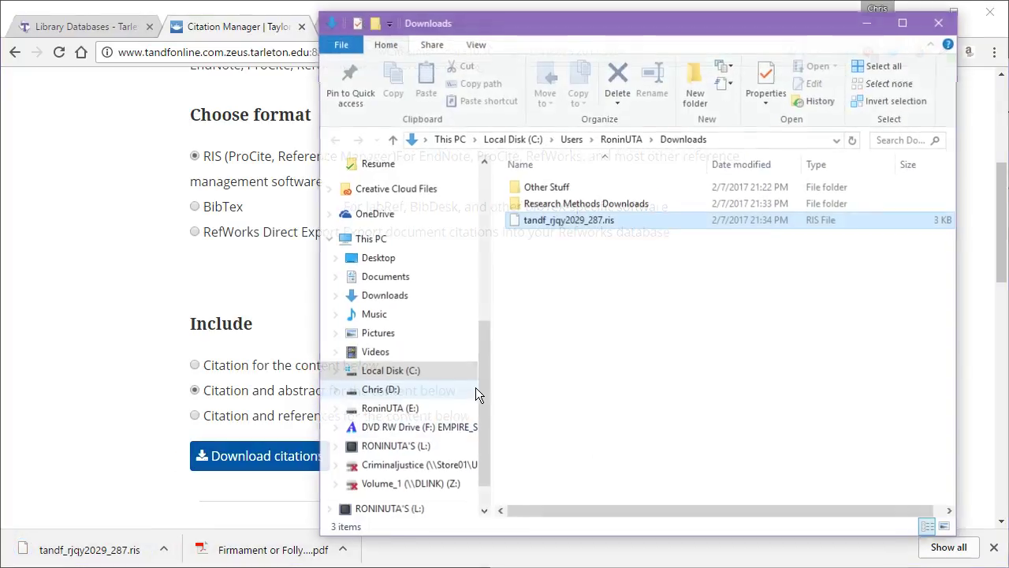
pyautogui.click(552, 221)
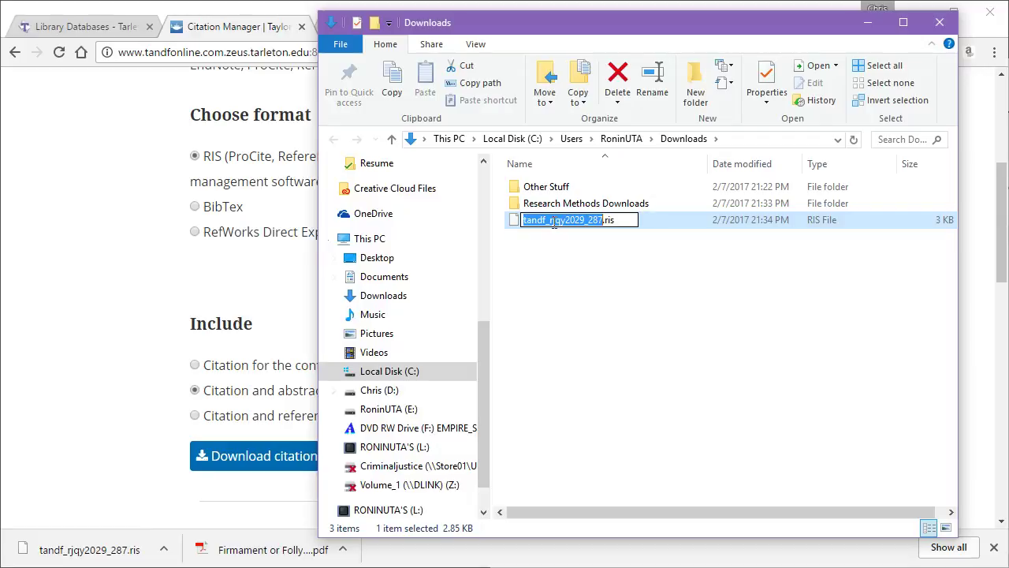
pyautogui.hotkey('ctrl', 'v')
pyautogui.click(612, 302)
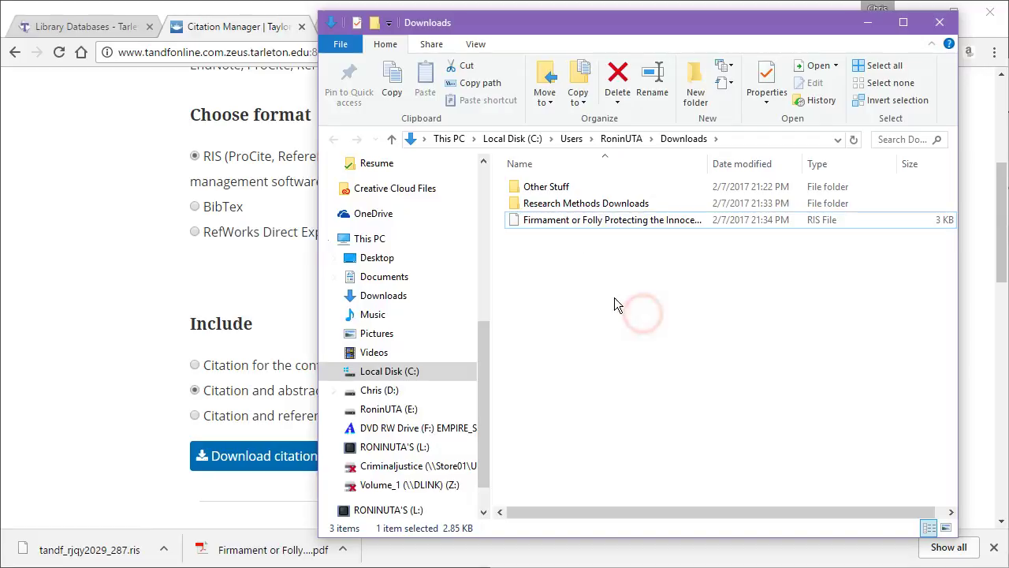
# - Move the renamed RIS file into the Research Methods Downloads folder, check it beside the matching PDF there, and close the folder window
pyautogui.moveTo(546, 222); pyautogui.dragTo(580, 205)
pyautogui.doubleClick(586, 204)
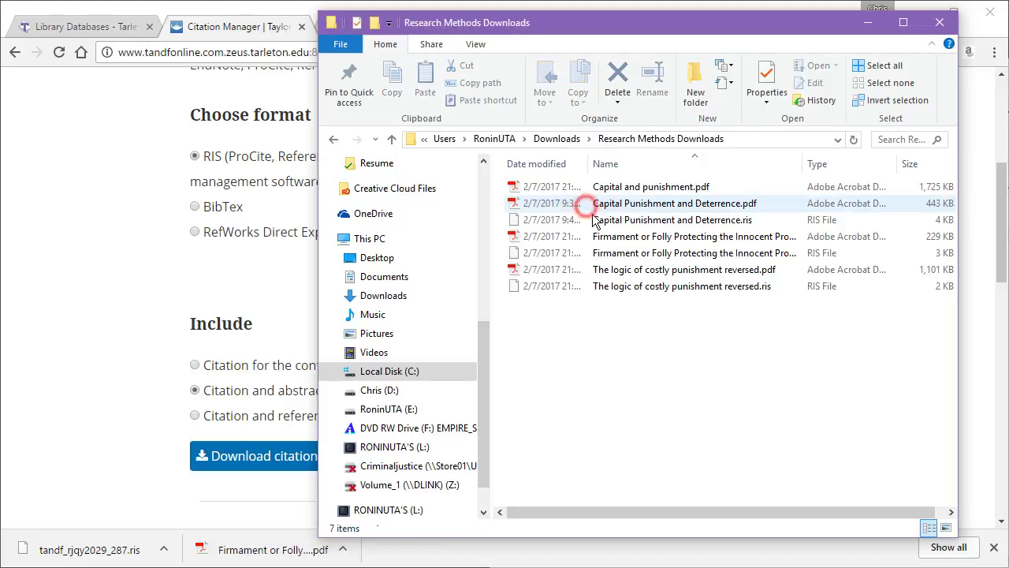
pyautogui.click(630, 240)
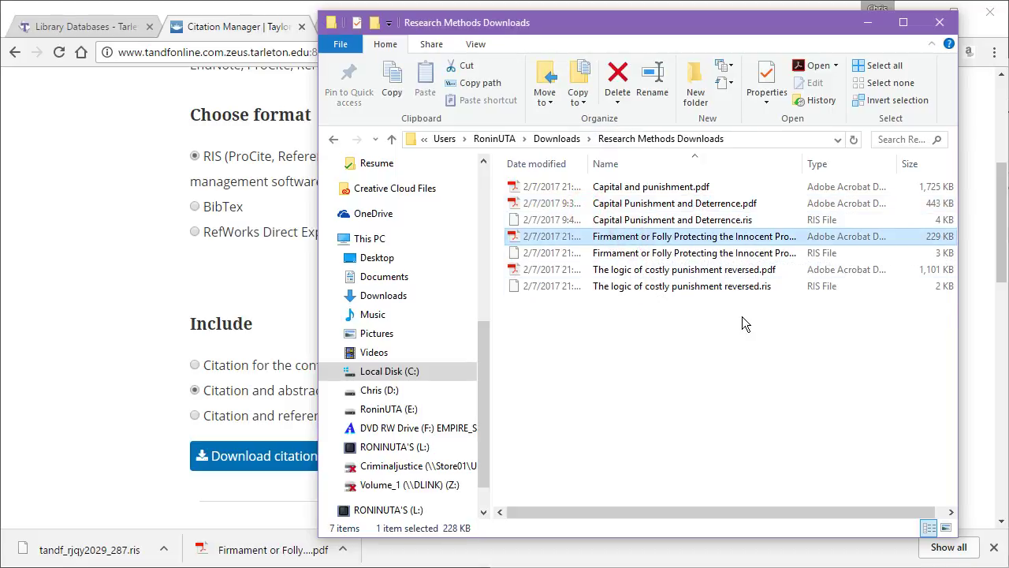
pyautogui.click(622, 255)
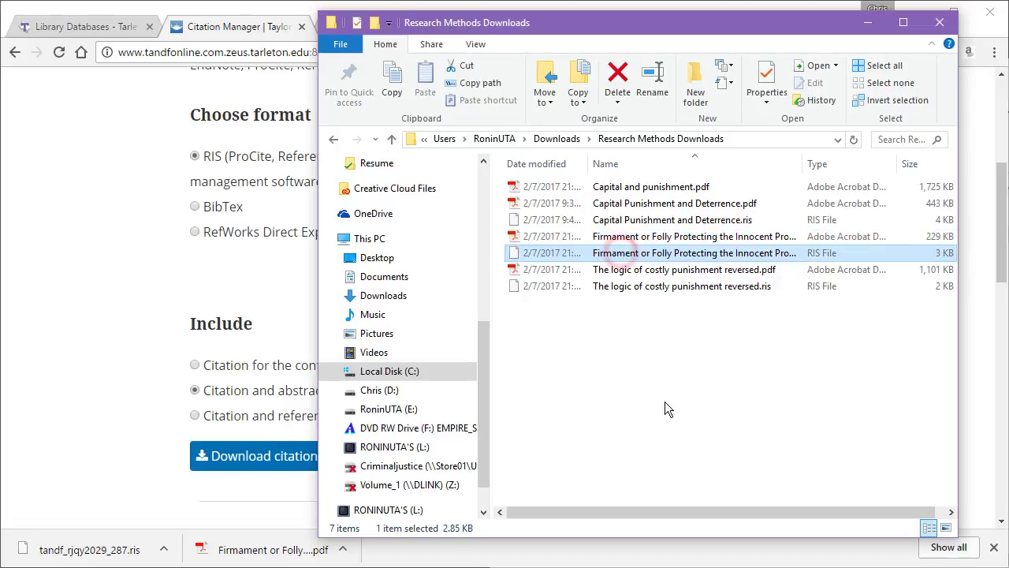
pyautogui.click(941, 23)
# - Close the article PDF and the citation page, returning to the Library Databases list
pyautogui.scroll(4, 512, 306)
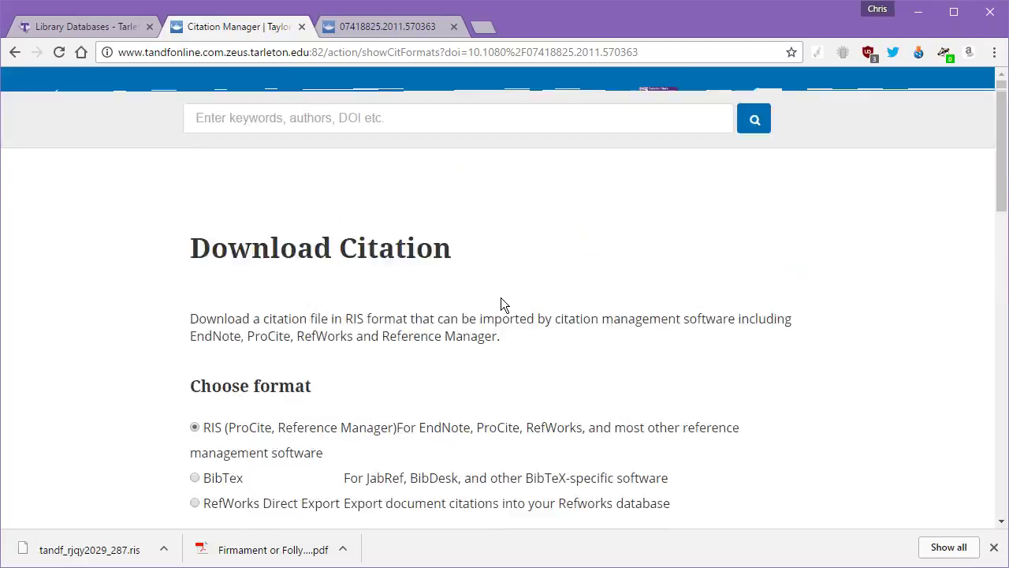
pyautogui.click(361, 31)
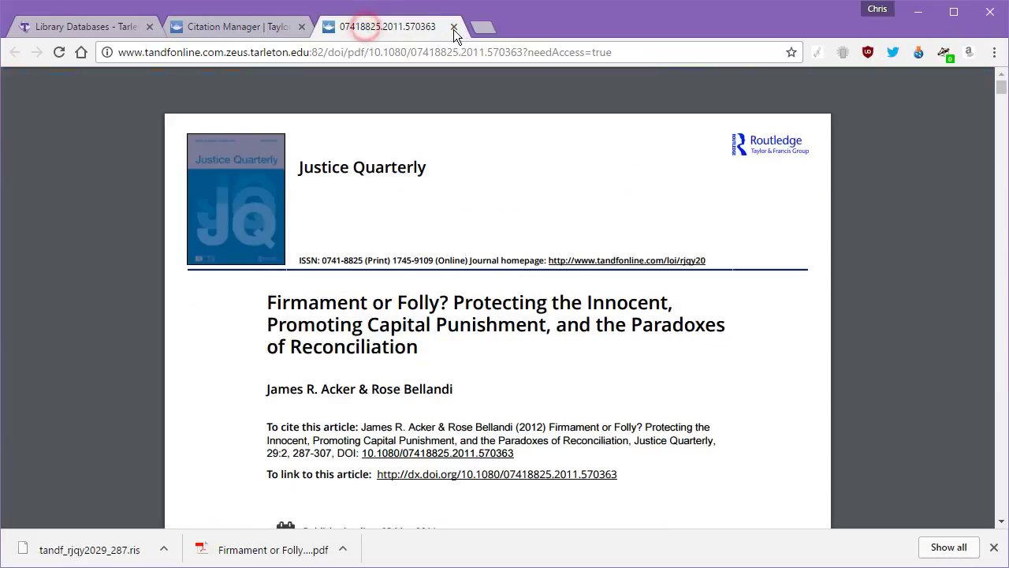
pyautogui.click(453, 28)
pyautogui.click(303, 27)
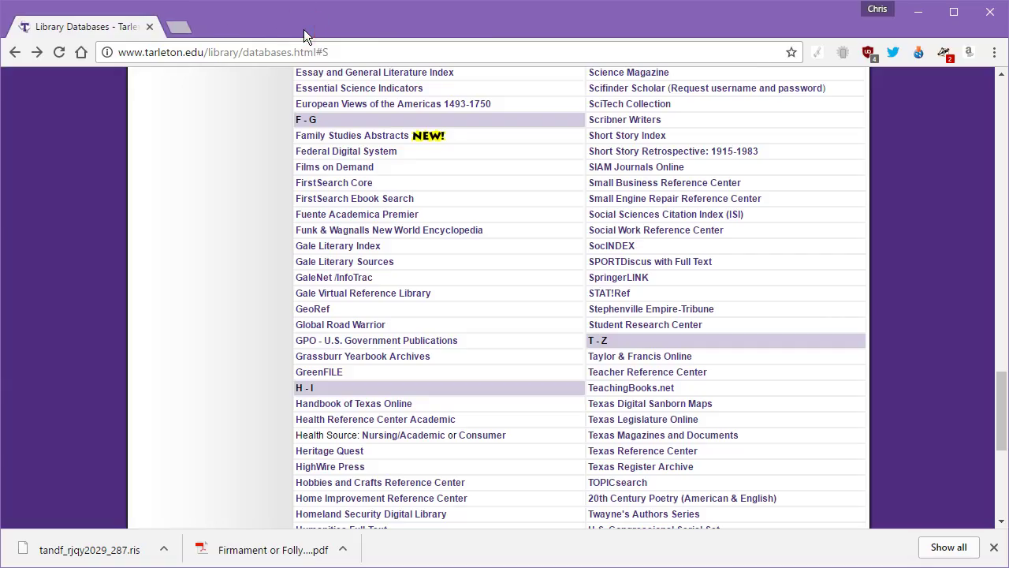
# - Open Taylor & Francis Online from the database list and rerun the recent capital punishment and deterrence search limited to Criminology and Criminal Justice
pyautogui.click(652, 355)
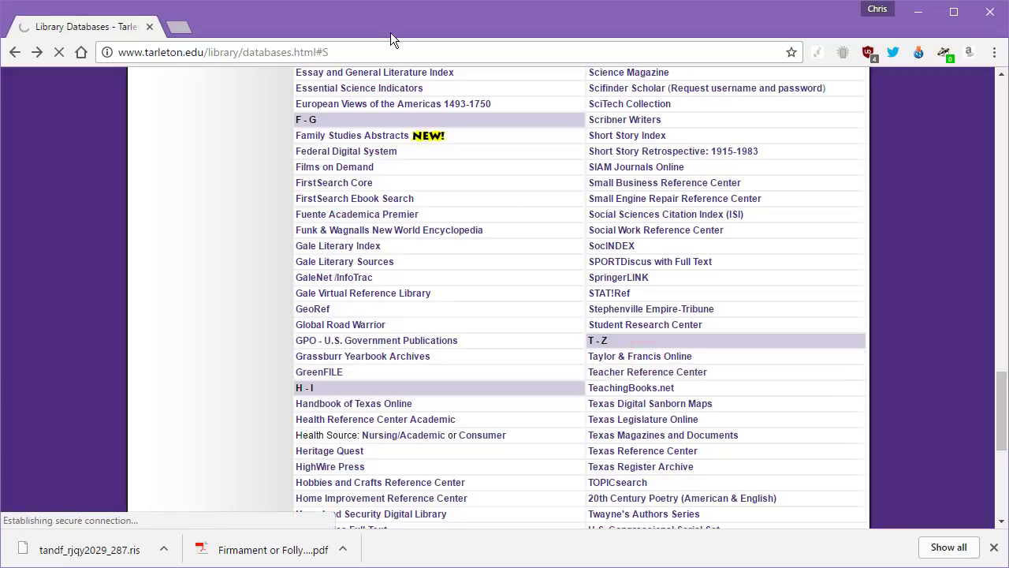
pyautogui.click(994, 547)
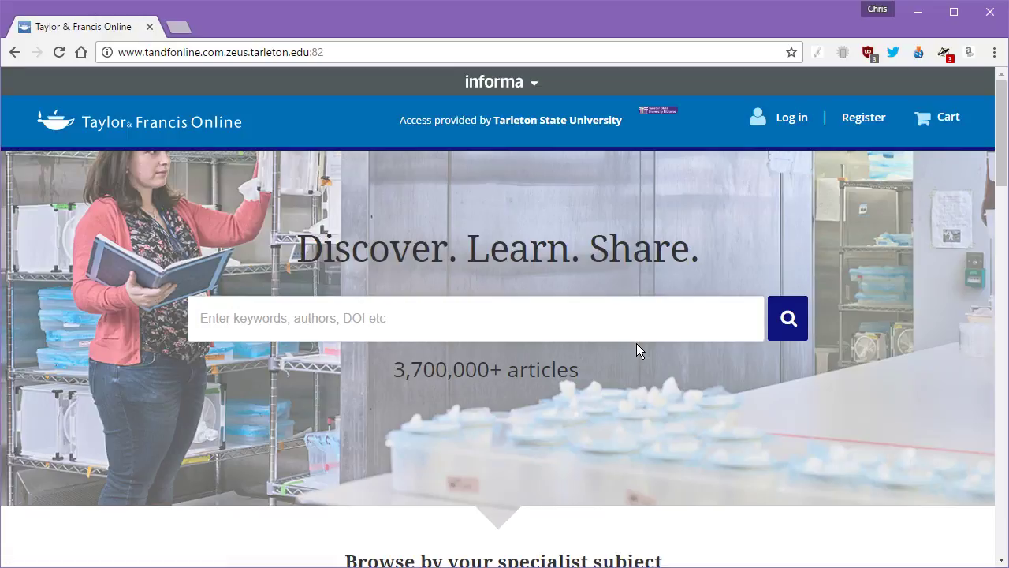
pyautogui.click(526, 320)
pyautogui.write('Cap')
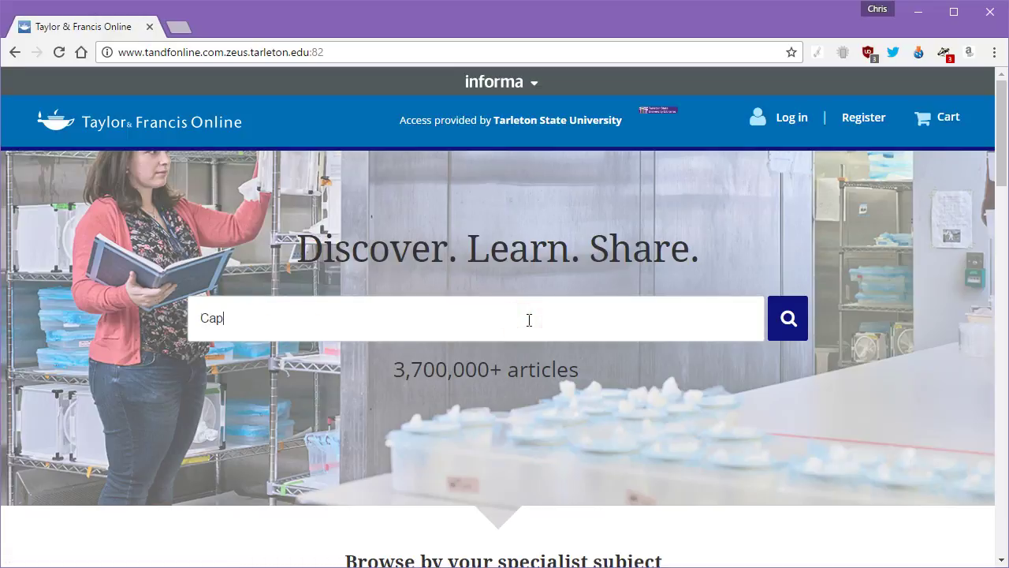
pyautogui.write('ital')
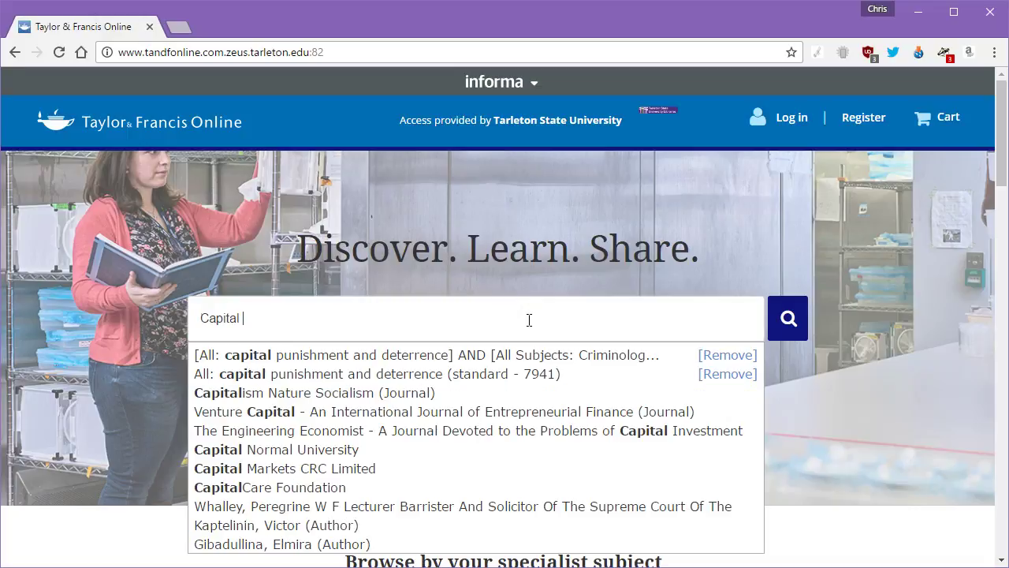
pyautogui.press('Down')
pyautogui.press('Return')
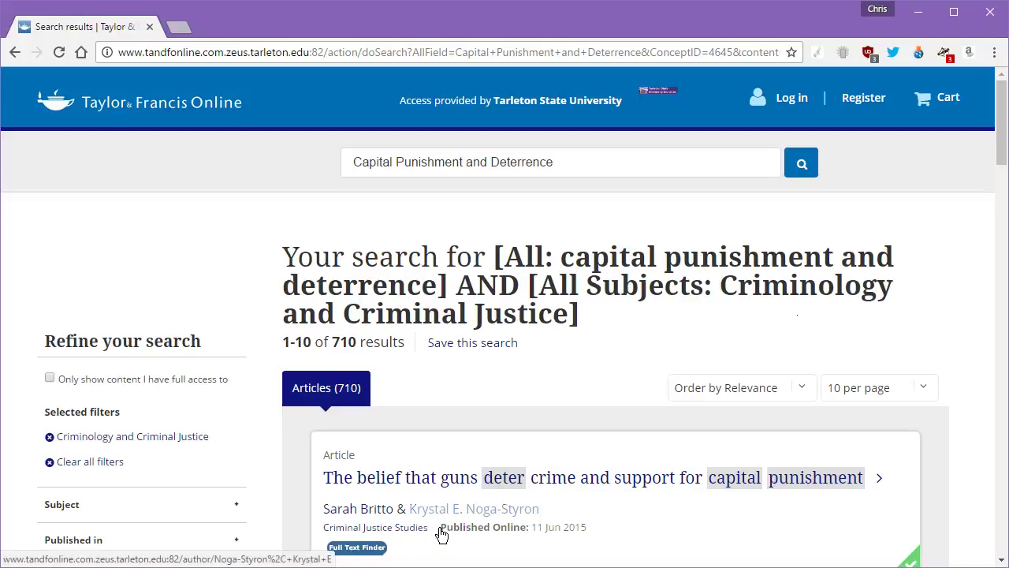
# - Open the article "The belief that guns deter crime and support for capital punishment" and go to the page of the journal that published it
pyautogui.click(502, 478)
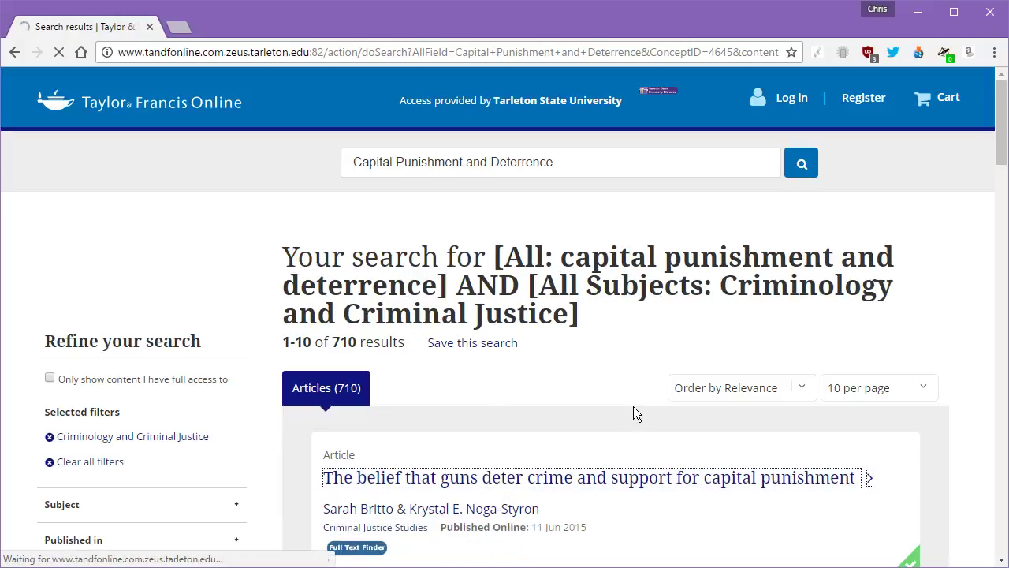
pyautogui.click(480, 482)
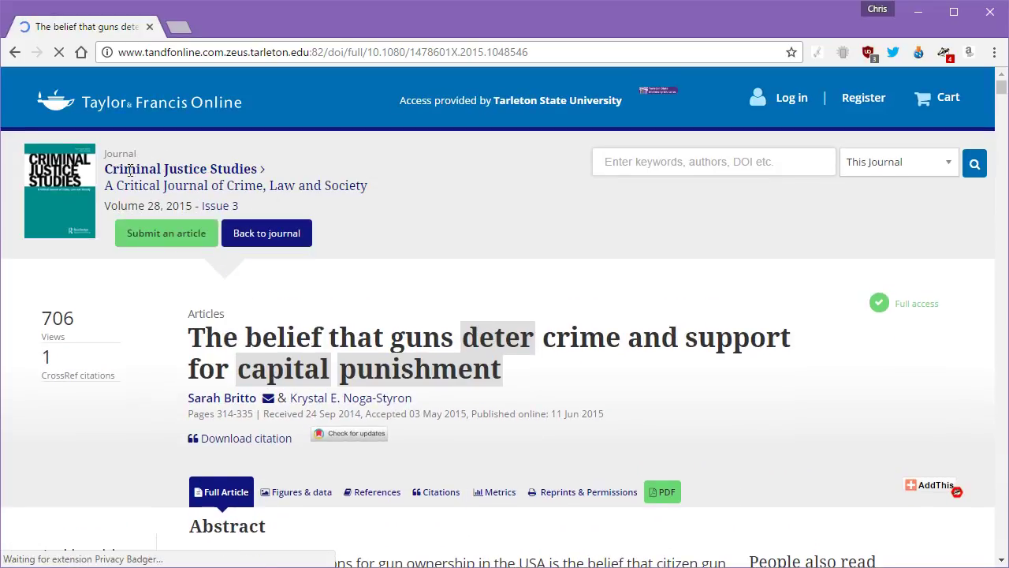
pyautogui.doubleClick(120, 154)
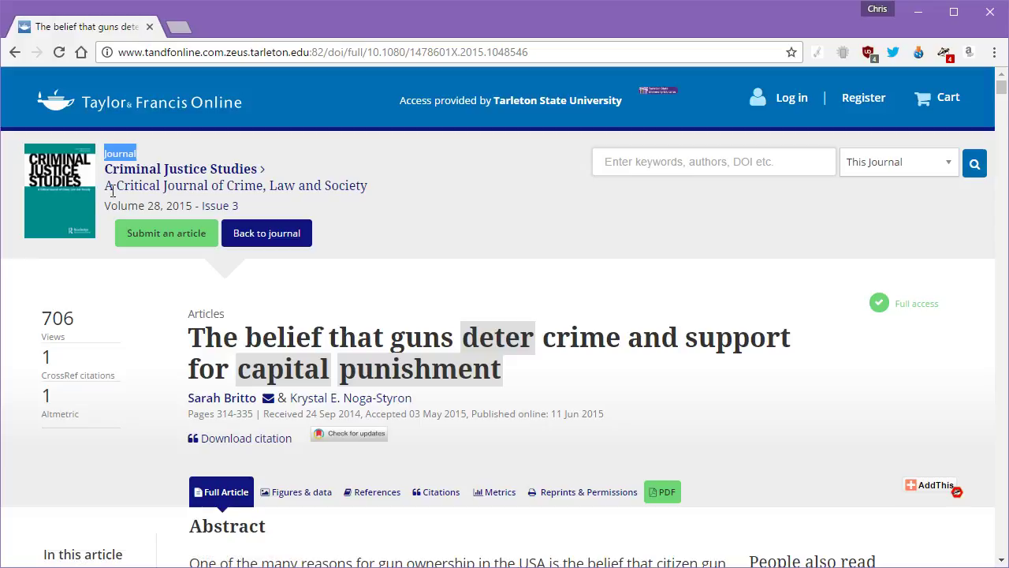
pyautogui.click(272, 233)
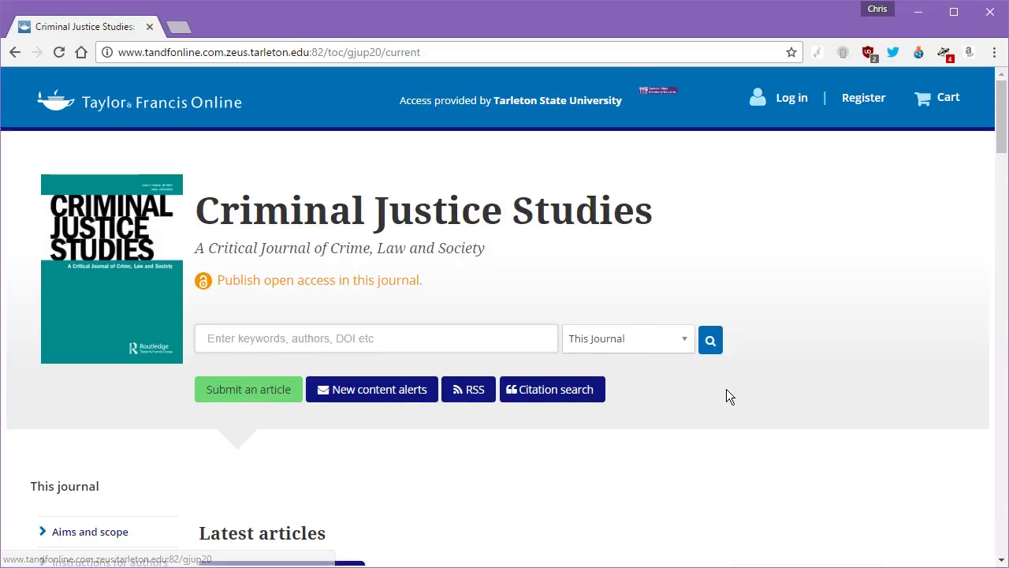
# - Open the editorial board of Criminal Justice Studies and review the editors, advisory board members and their university affiliations
pyautogui.scroll(-3, 727, 387)
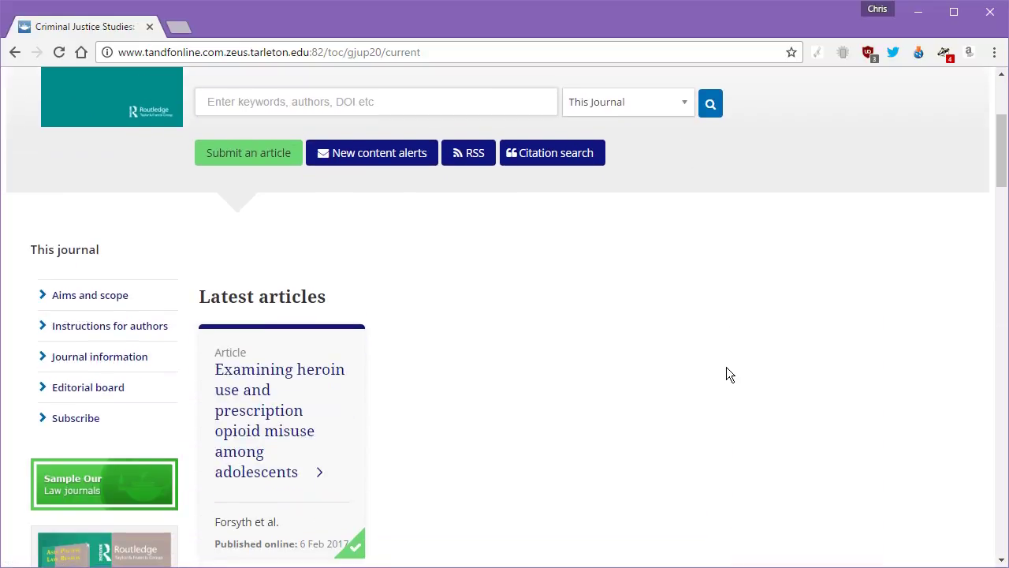
pyautogui.click(99, 393)
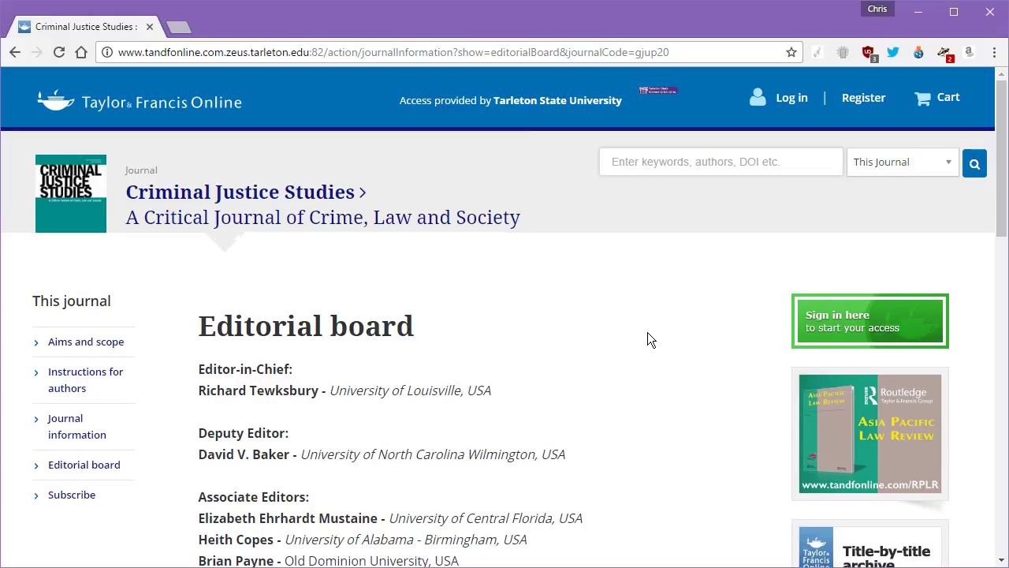
pyautogui.scroll(-4, 640, 322)
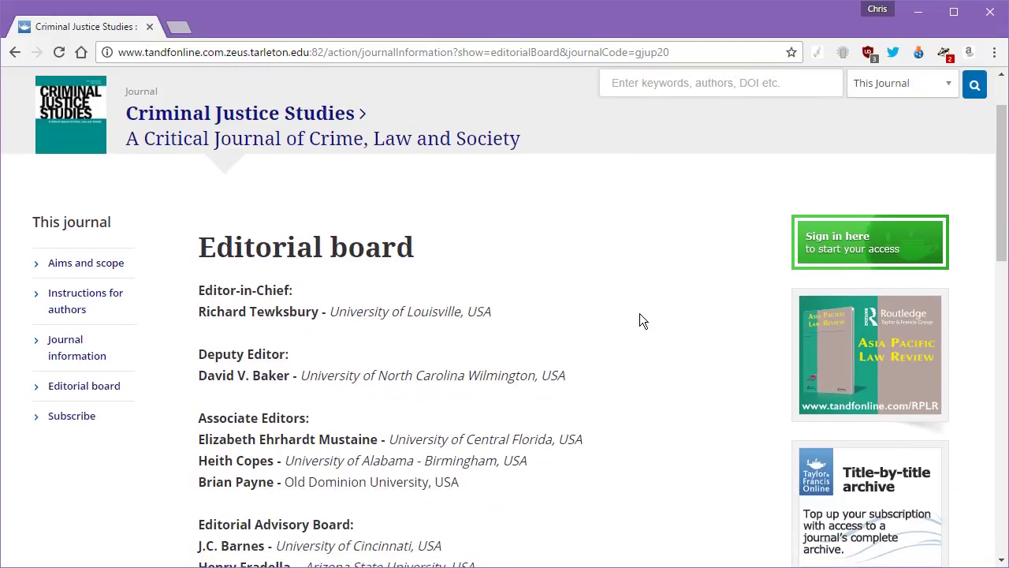
pyautogui.scroll(-2, 640, 313)
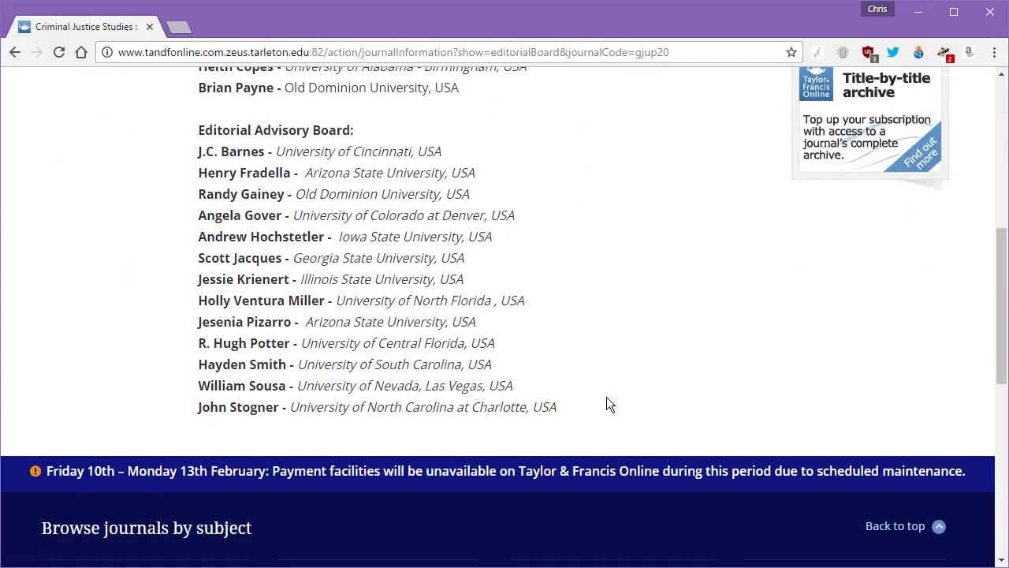
pyautogui.scroll(1, 593, 434)
pyautogui.moveTo(579, 518); pyautogui.dragTo(501, 227)
pyautogui.click(500, 230)
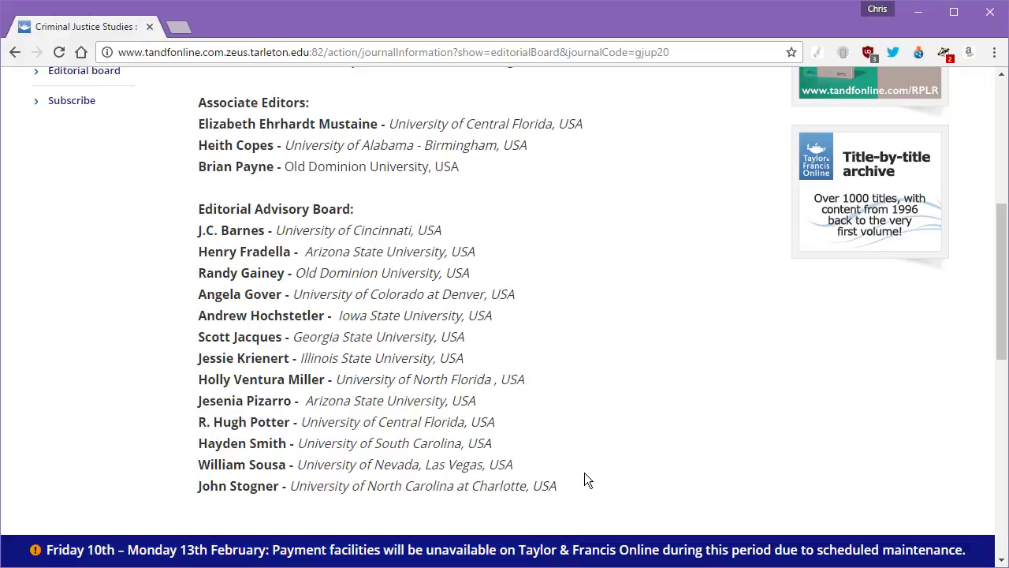
pyautogui.scroll(4, 566, 233)
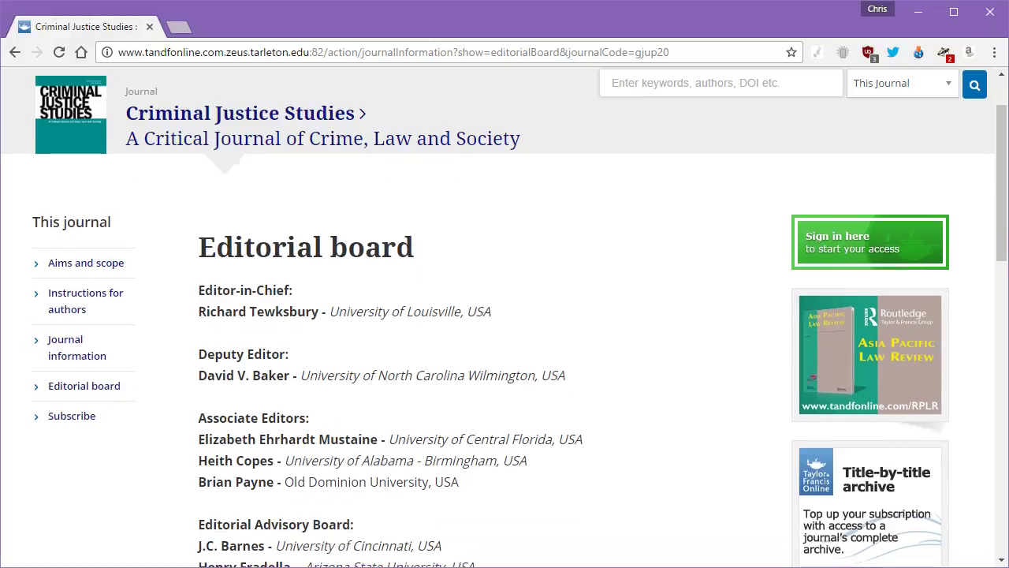
# - Go back through the journal and article pages to the capital punishment and deterrence search results
pyautogui.click(12, 54)
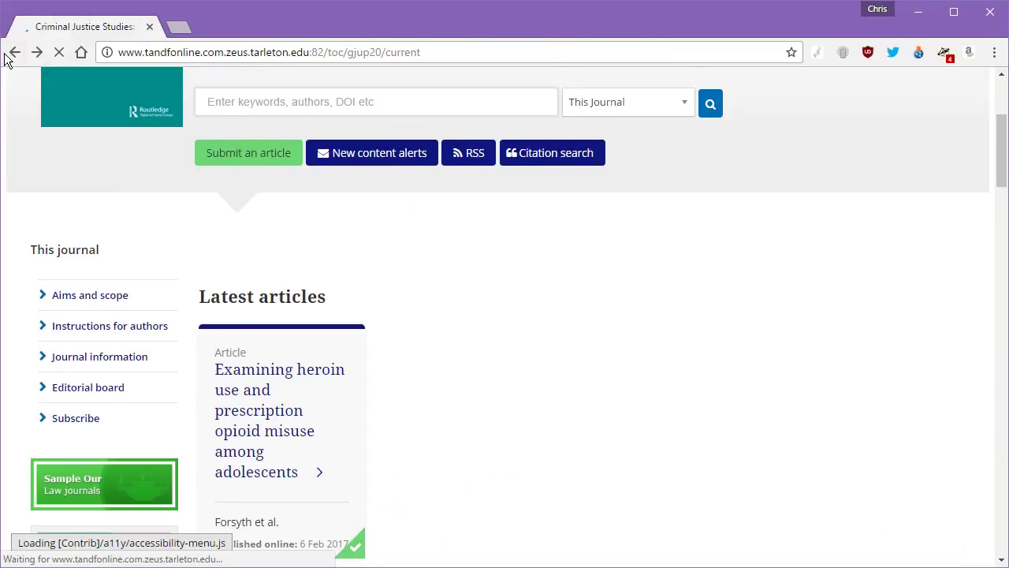
pyautogui.click(11, 52)
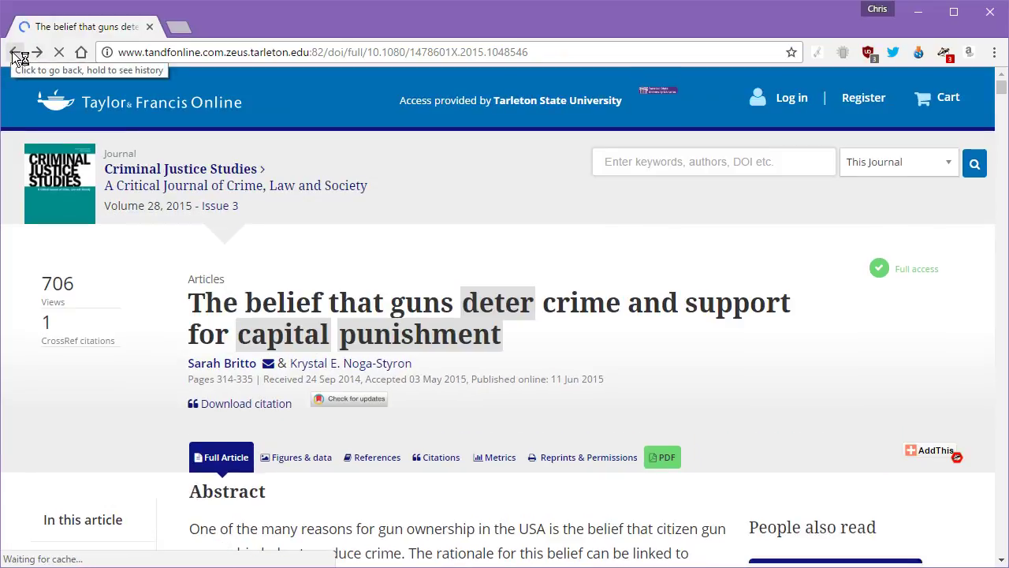
pyautogui.click(14, 53)
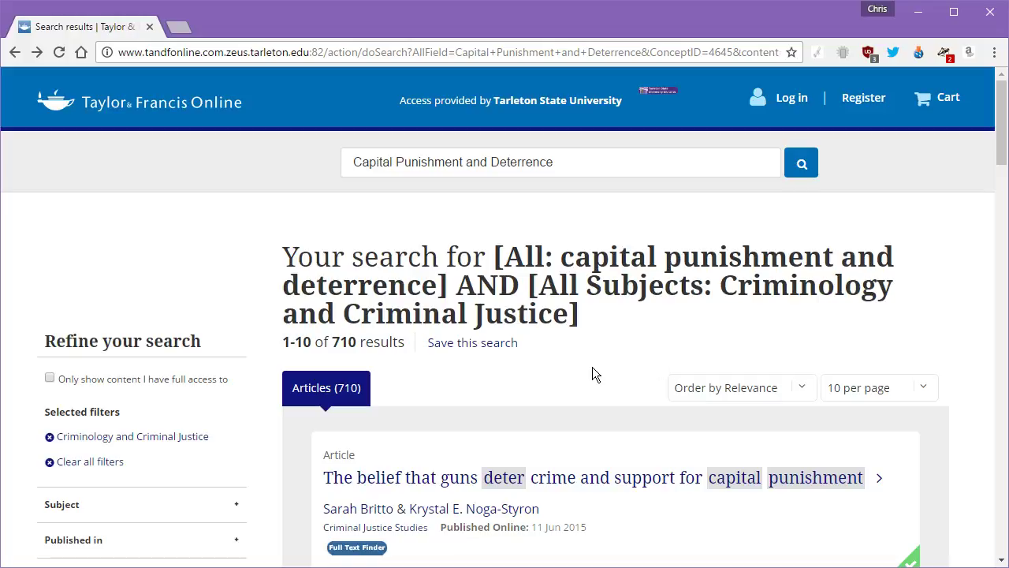
# - Examine the article entries in the search results, including titles, journals and access marks, focusing on "Double punishment and punishing character"
pyautogui.scroll(-4, 559, 364)
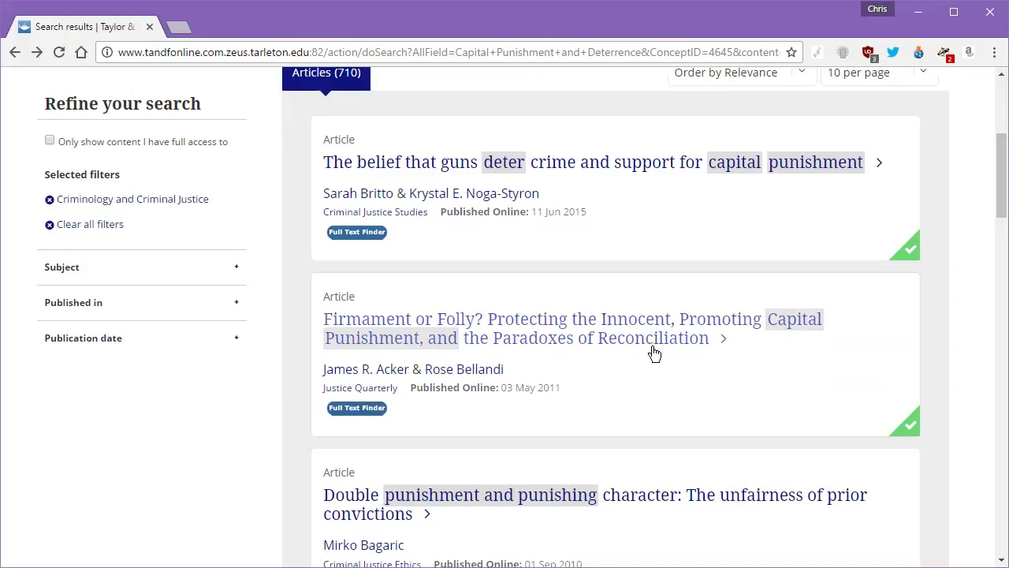
pyautogui.click(622, 404)
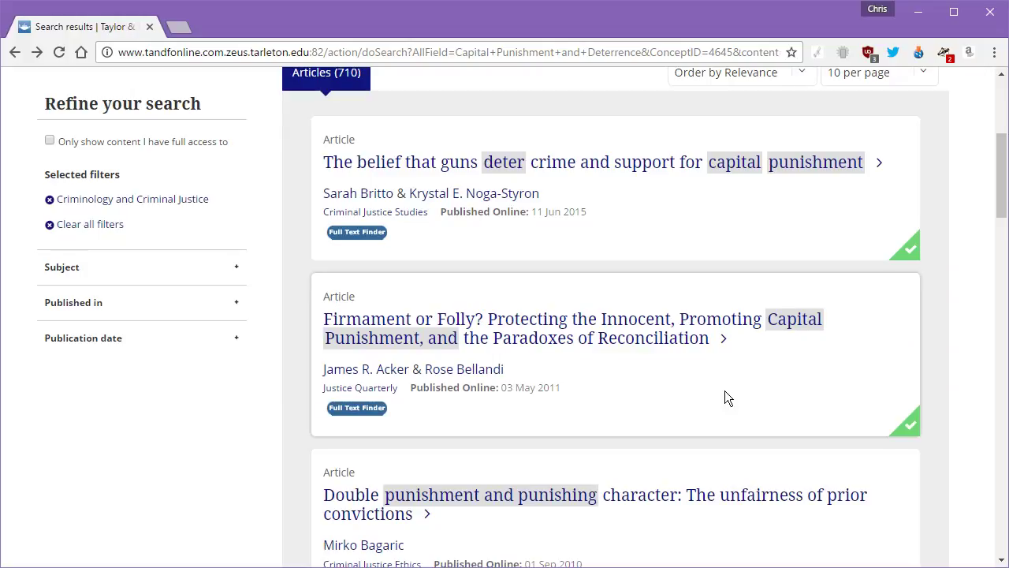
pyautogui.scroll(-2, 725, 398)
pyautogui.click(683, 393)
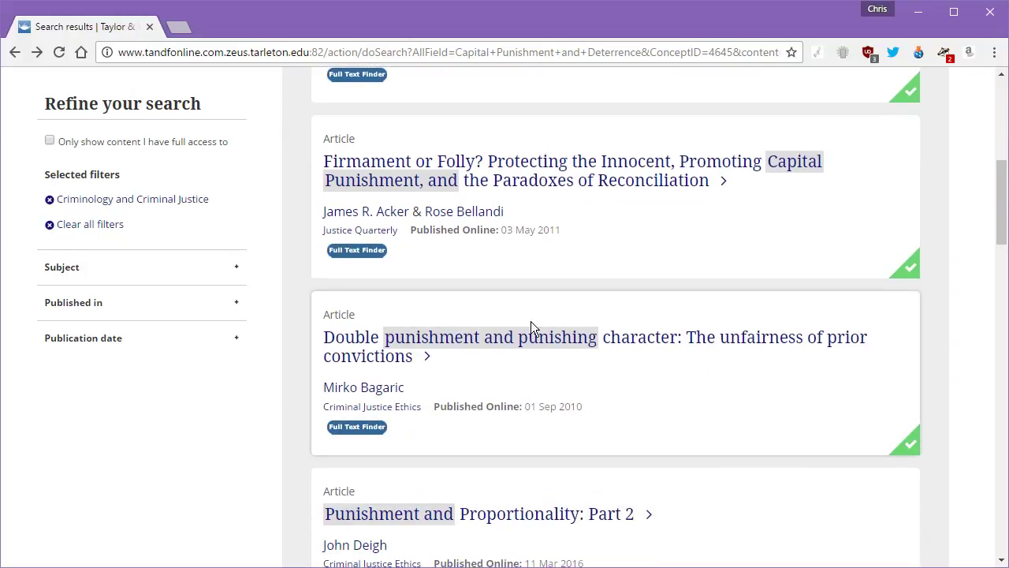
pyautogui.moveTo(651, 413); pyautogui.dragTo(311, 293)
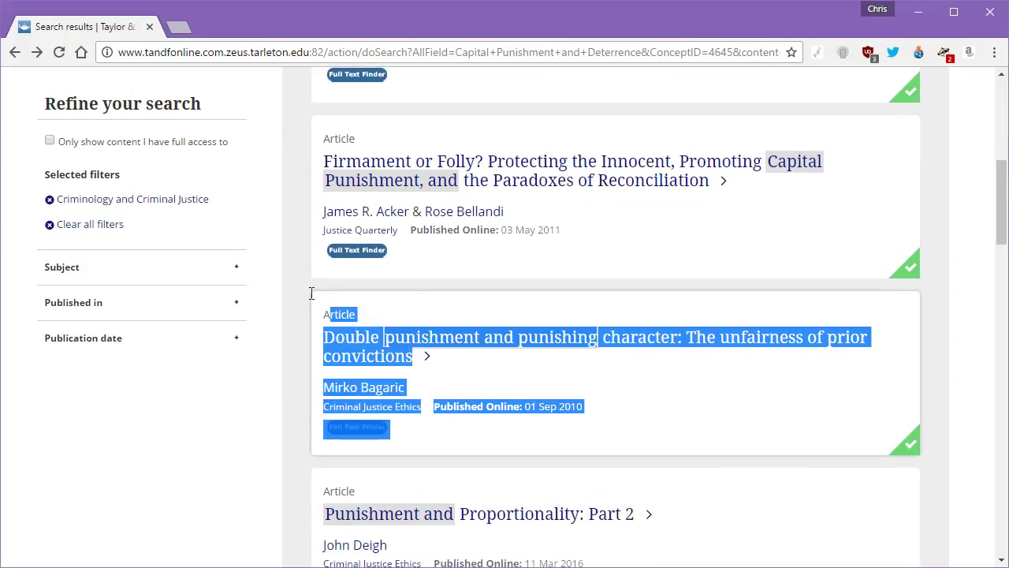
pyautogui.click(566, 367)
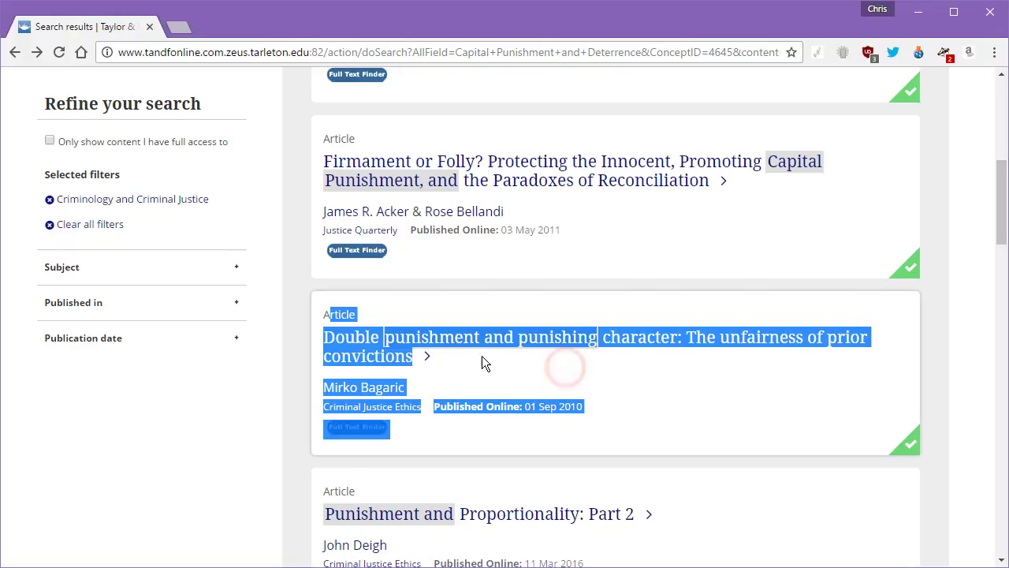
pyautogui.click(373, 306)
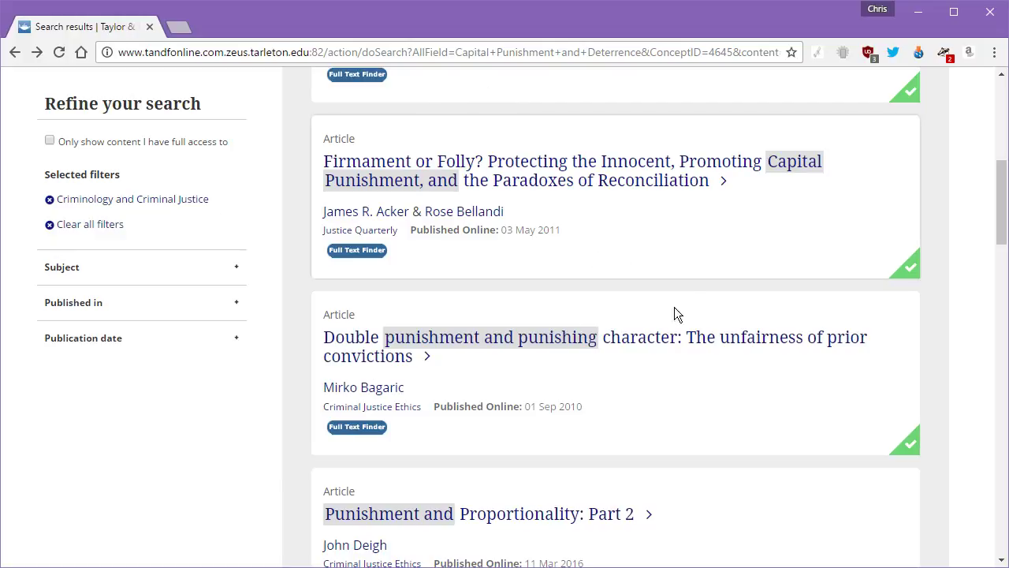
pyautogui.scroll(4, 692, 292)
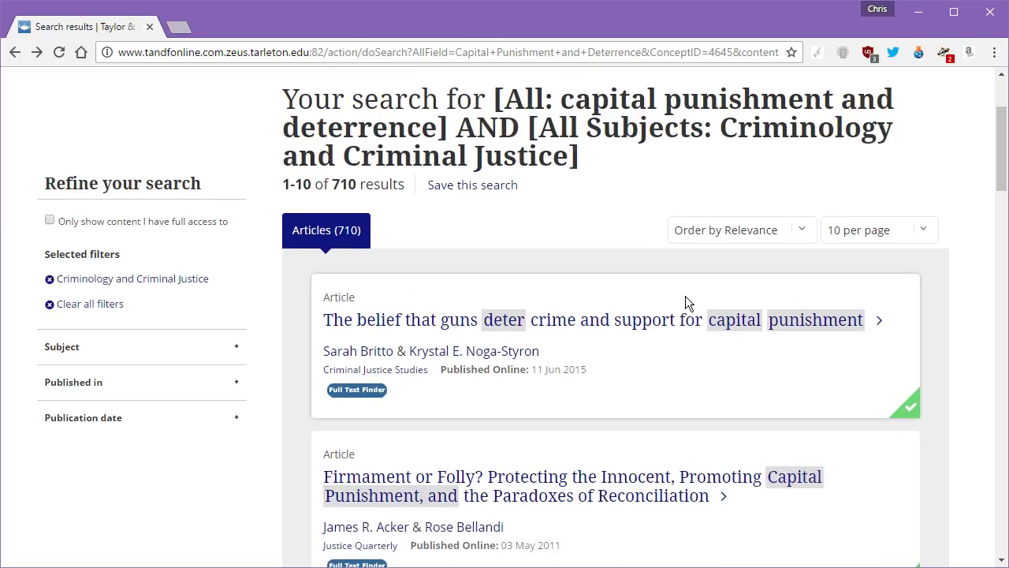